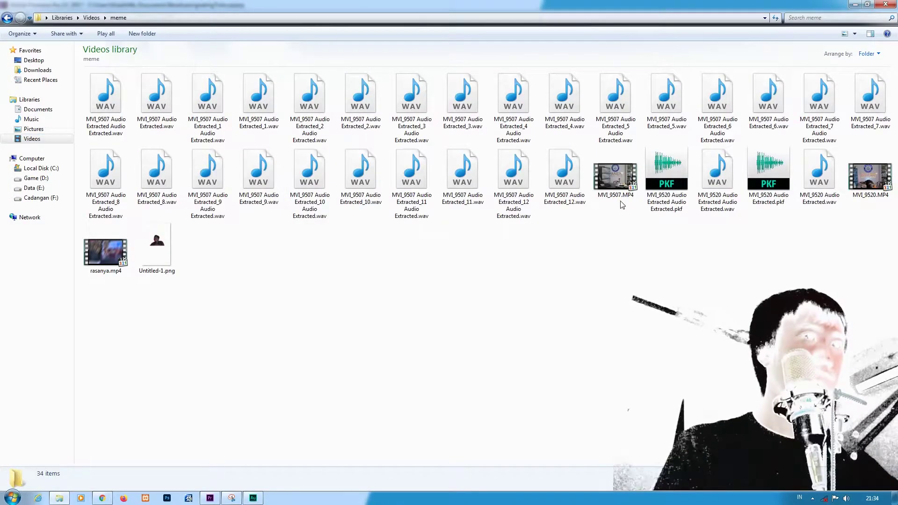
# Step: Add MVI_9507.MP4 from the meme folder to the start of the timeline and remove its unlinked audio
pyautogui.moveTo(616, 175); pyautogui.dragTo(415, 413)
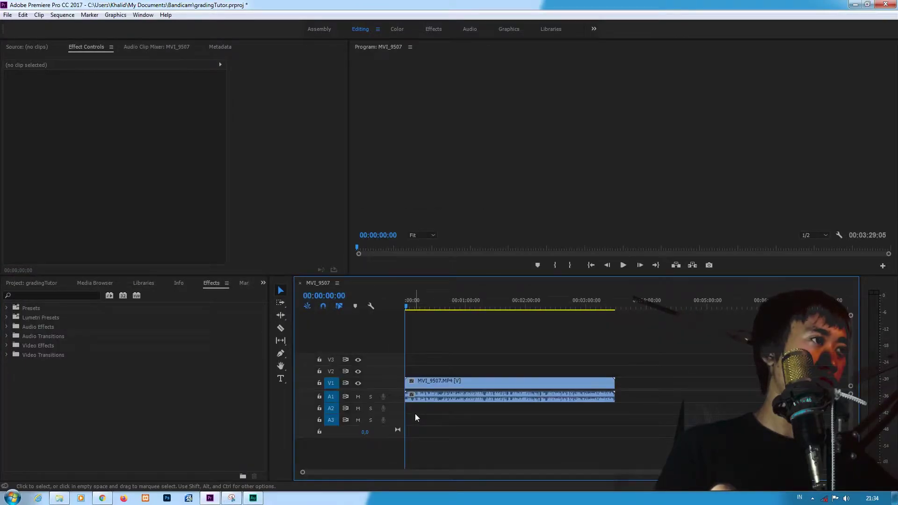
pyautogui.rightClick(454, 396)
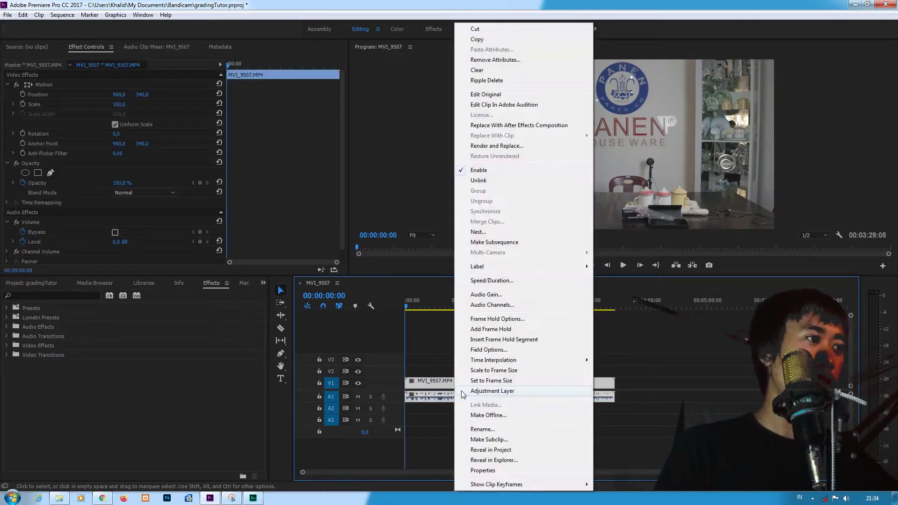
pyautogui.click(497, 182)
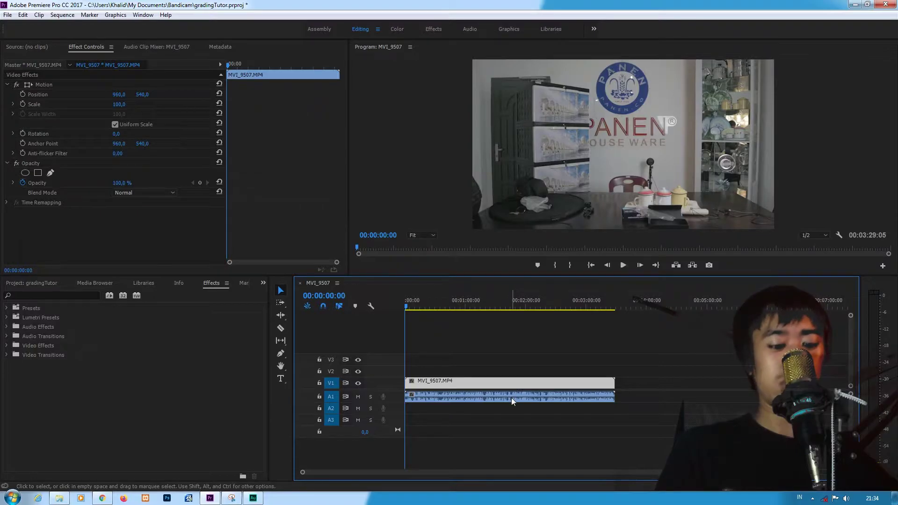
pyautogui.click(512, 398)
pyautogui.press('Delete')
# Step: Split the video clip at 00:02:05:10, delete the part before it, and move the remaining part to the sequence start
pyautogui.moveTo(436, 306); pyautogui.dragTo(532, 312)
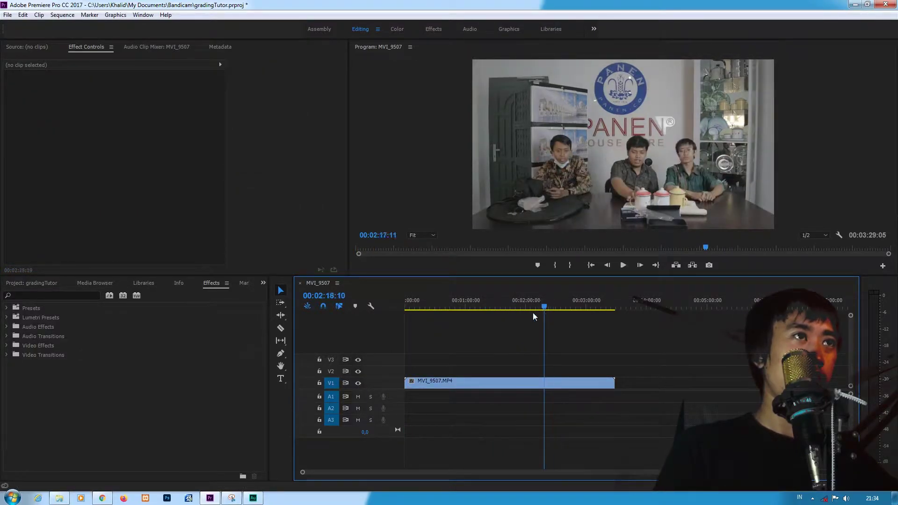
pyautogui.click(491, 382)
pyautogui.press('super')
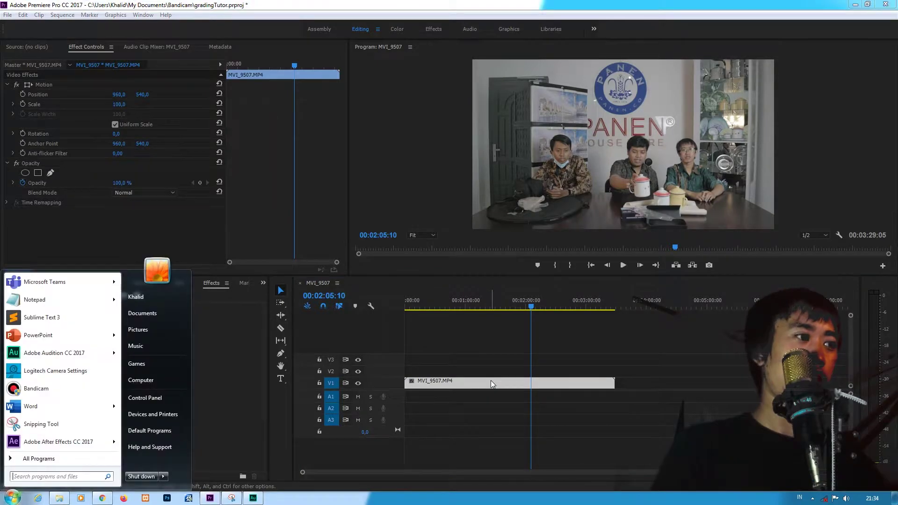
pyautogui.press('Escape')
pyautogui.hotkey('ctrl', 'k')
pyautogui.press('Delete')
pyautogui.moveTo(552, 388); pyautogui.dragTo(426, 388)
# Step: Split the clip at 00:00:15:20, delete the part after the cut, and park the playhead at 00:00:06:01
pyautogui.moveTo(439, 305); pyautogui.dragTo(422, 301)
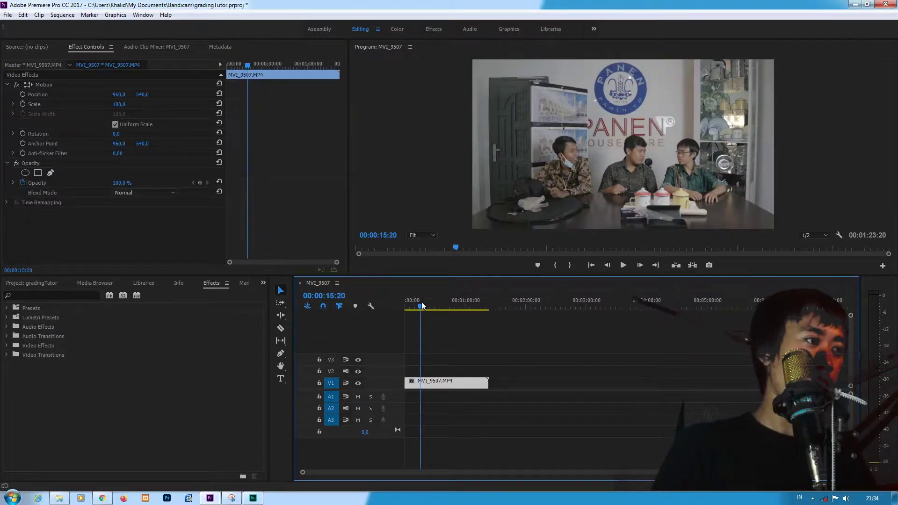
pyautogui.hotkey('ctrl', 'k')
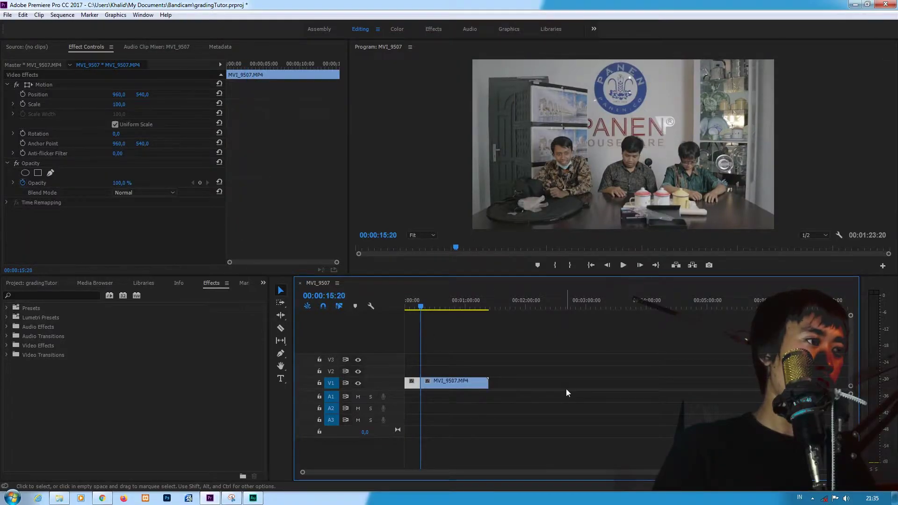
pyautogui.click(458, 385)
pyautogui.press('Delete')
pyautogui.scroll(-5, 647, 476)
pyautogui.scroll(5, 444, 471)
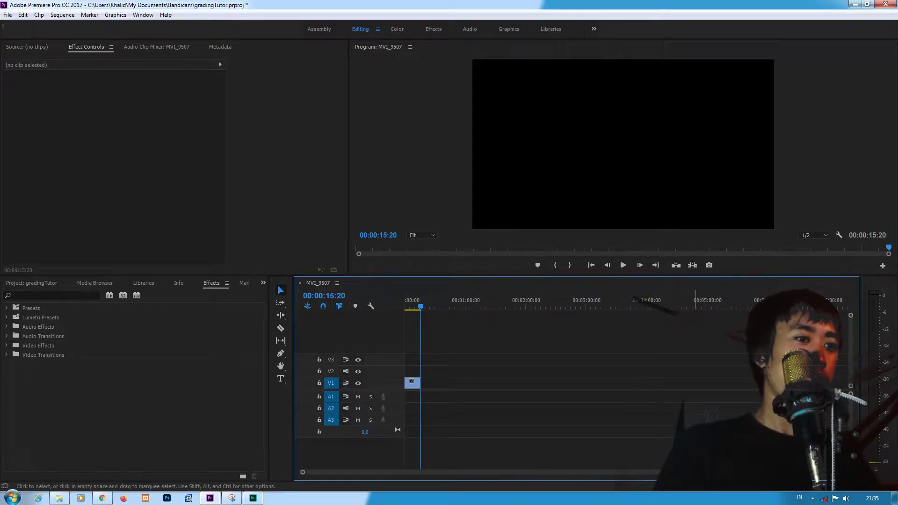
pyautogui.scroll(5, 593, 473)
pyautogui.moveTo(590, 308); pyautogui.dragTo(476, 307)
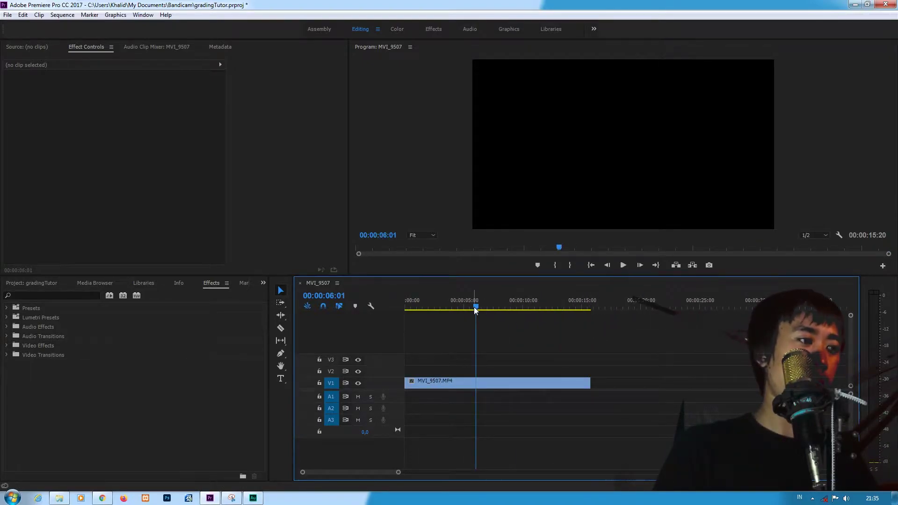
pyautogui.click(484, 387)
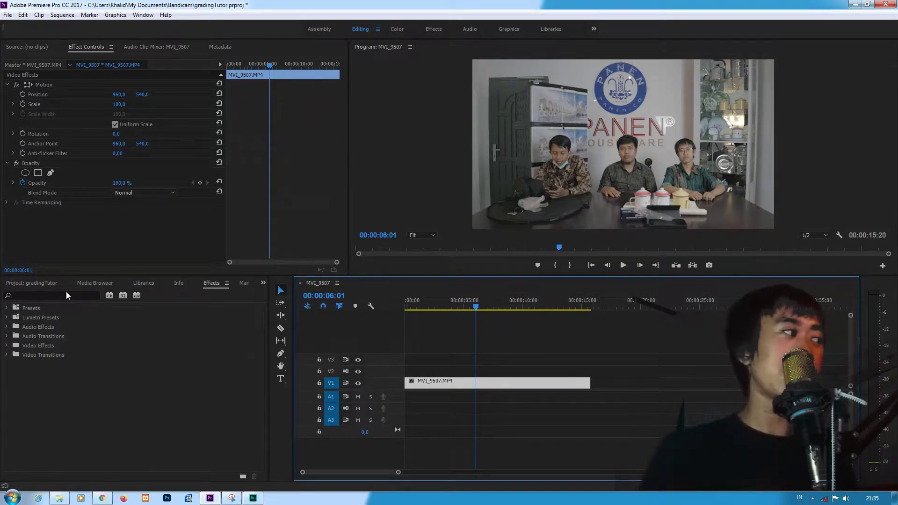
# Step: Create an adjustment layer of 1920 by 1080 at 25 fps with square pixels in the project
pyautogui.click(48, 285)
pyautogui.rightClick(247, 352)
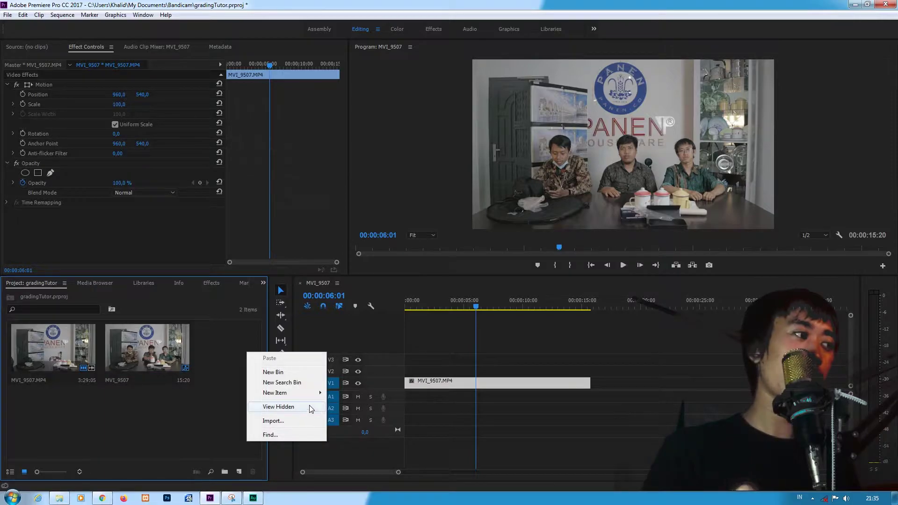
pyautogui.moveTo(282, 393)
pyautogui.click(373, 413)
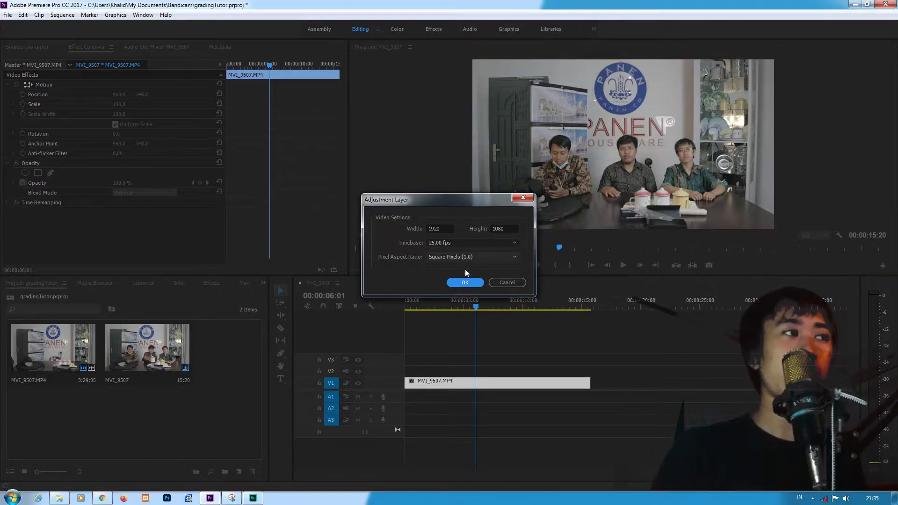
pyautogui.click(466, 283)
# Step: Place the adjustment layer on V2 above the clip, spanning its full length, and play the sequence to 00:00:07:20
pyautogui.moveTo(187, 366); pyautogui.dragTo(590, 370)
pyautogui.click(532, 369)
pyautogui.press('space')
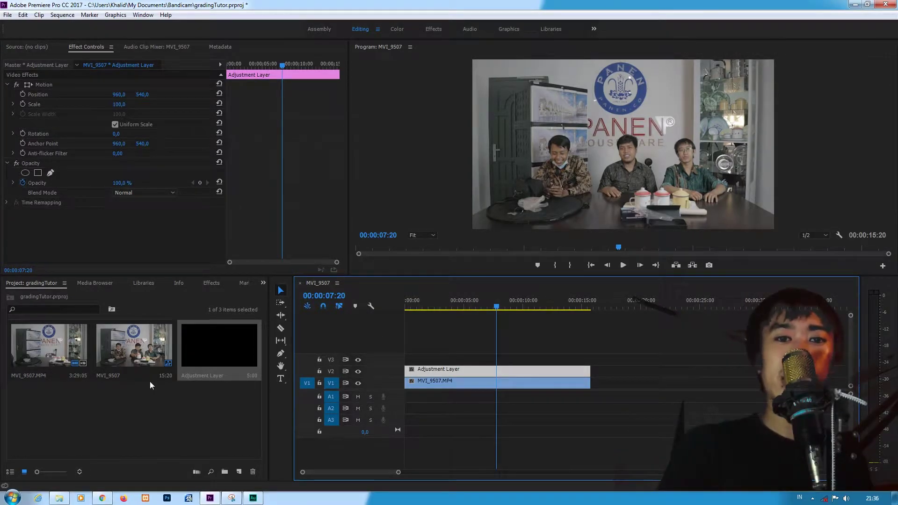
# Step: Search the effects for "color" and apply Lumetri Color to the adjustment layer
pyautogui.click(213, 282)
pyautogui.click(60, 296)
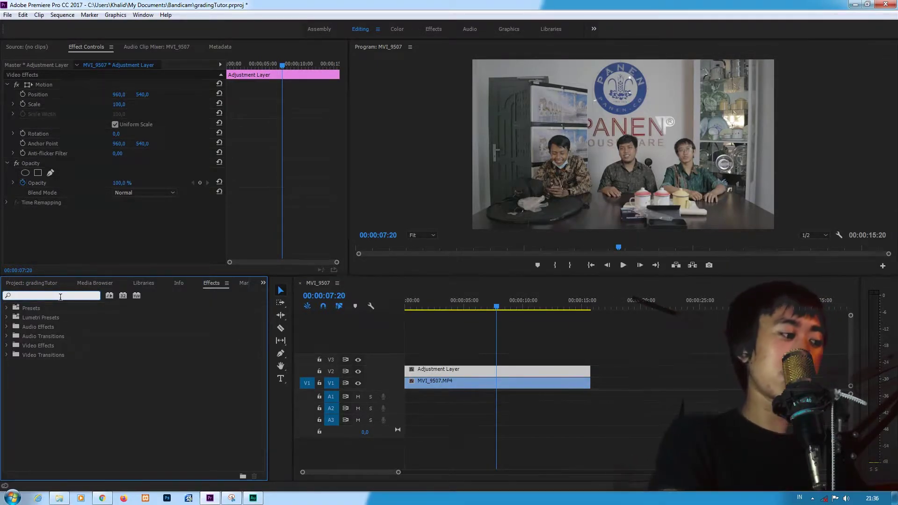
pyautogui.write('lum')
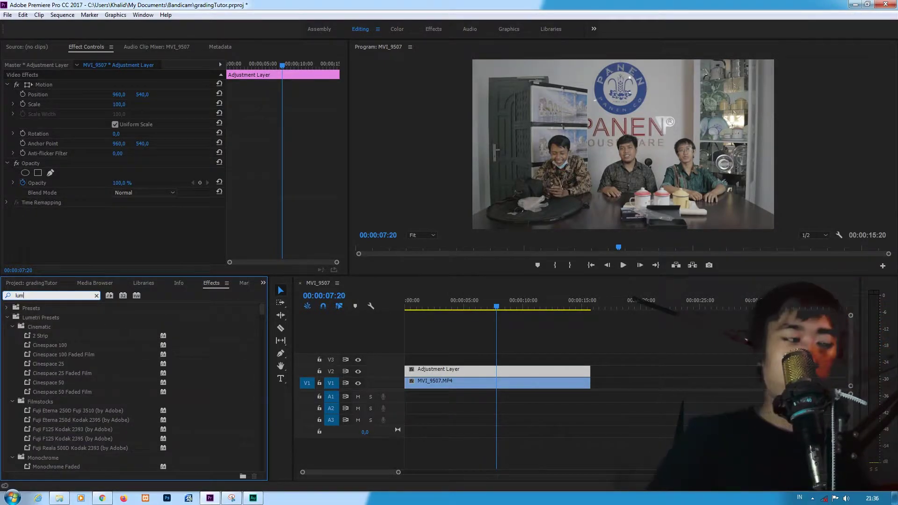
pyautogui.moveTo(24, 295); pyautogui.dragTo(2, 297)
pyautogui.write('color')
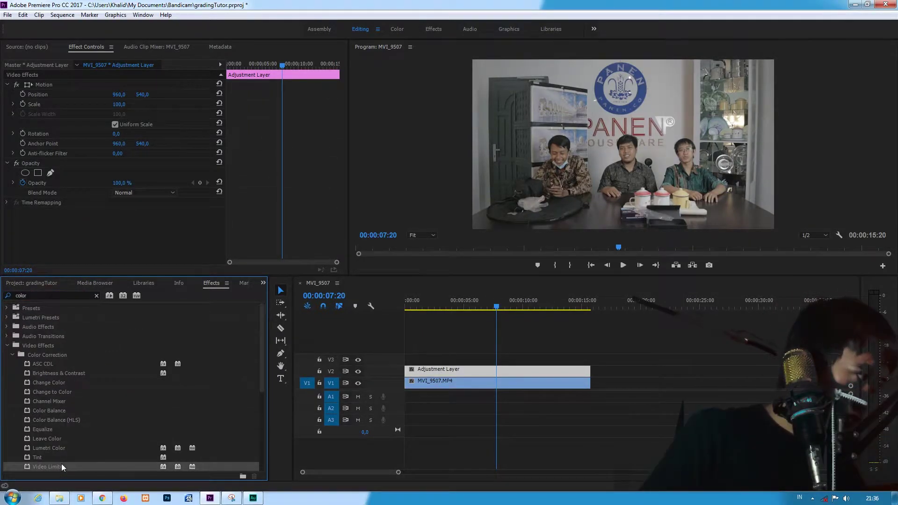
pyautogui.scroll(-1, 61, 464)
pyautogui.click(59, 431)
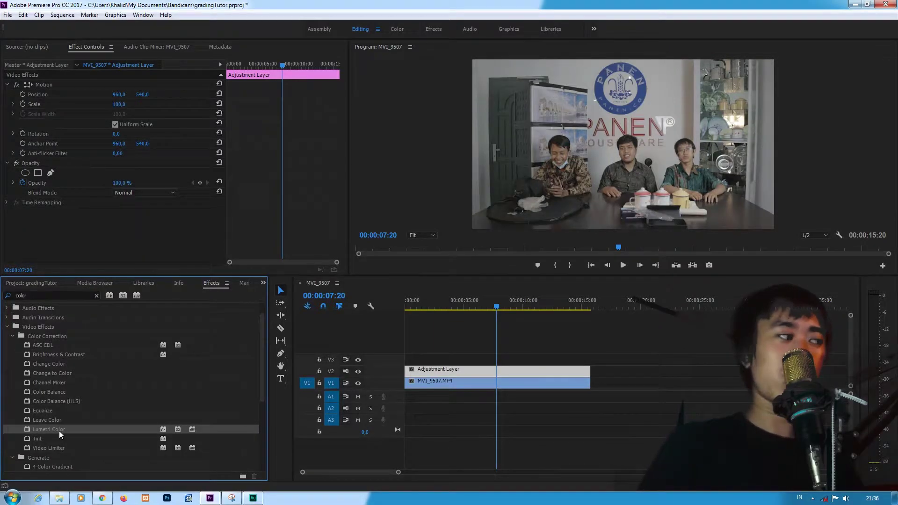
pyautogui.moveTo(49, 431); pyautogui.dragTo(444, 371)
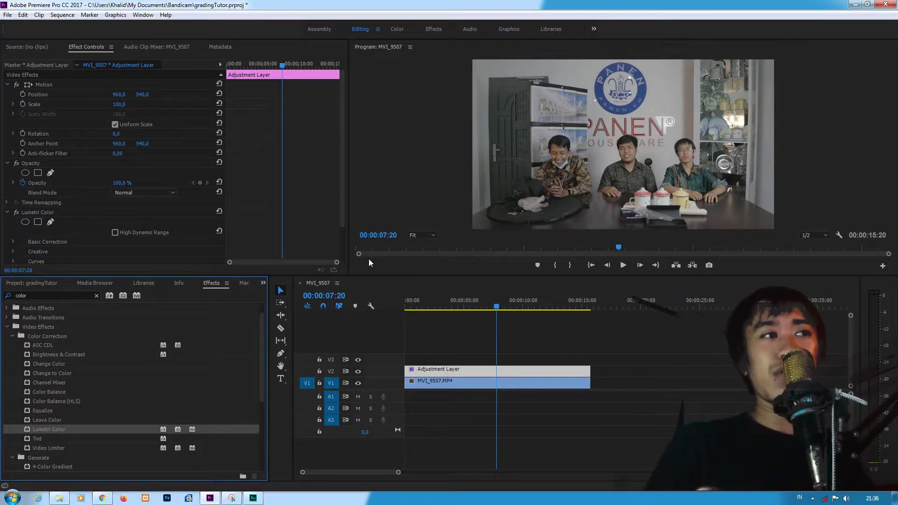
# Step: Collapse the adjustment layer's Opacity and Motion settings and select the Lumetri Color effect
pyautogui.moveTo(340, 214); pyautogui.dragTo(343, 227)
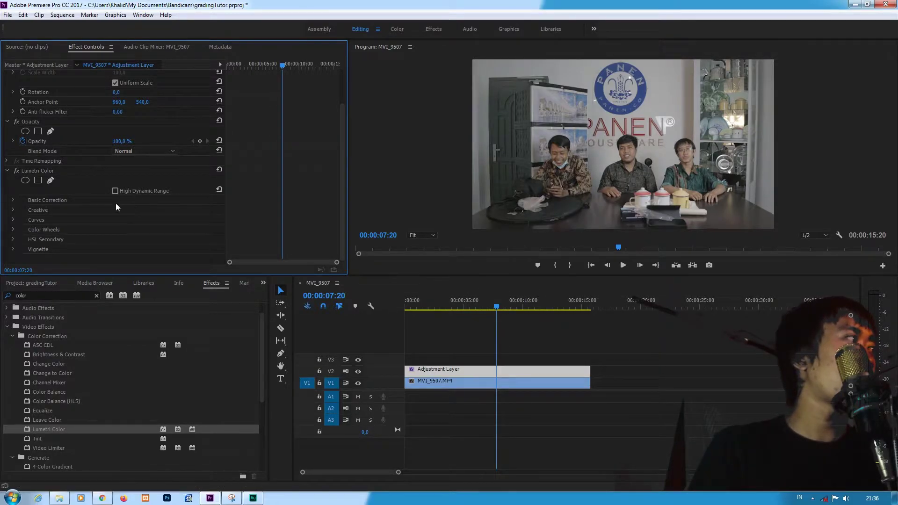
pyautogui.click(8, 122)
pyautogui.scroll(5, 69, 164)
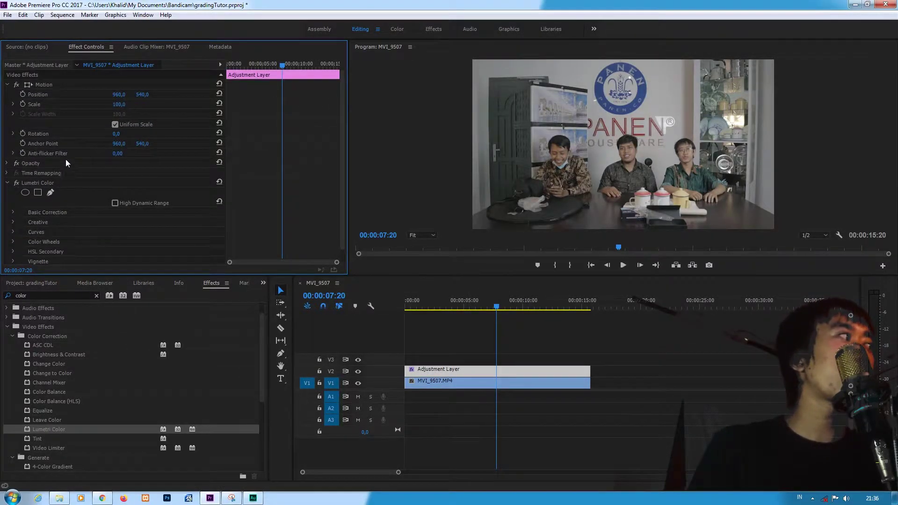
pyautogui.click(7, 85)
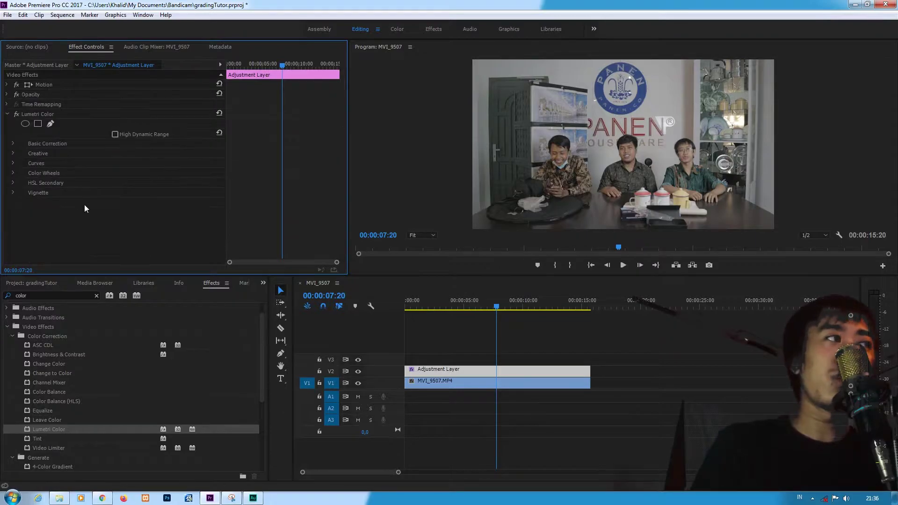
pyautogui.click(39, 115)
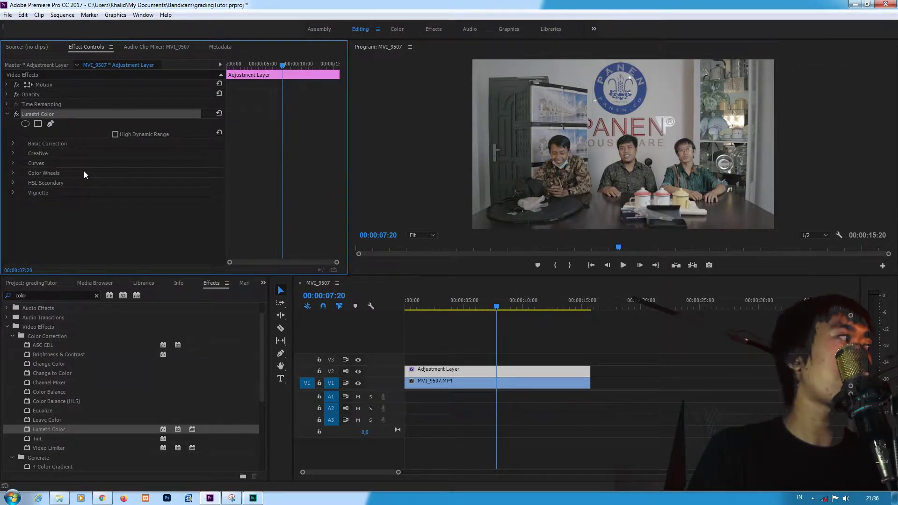
# Step: Expand Lumetri Color's Basic Correction section and dismiss the Windows color scheme prompt
pyautogui.click(13, 143)
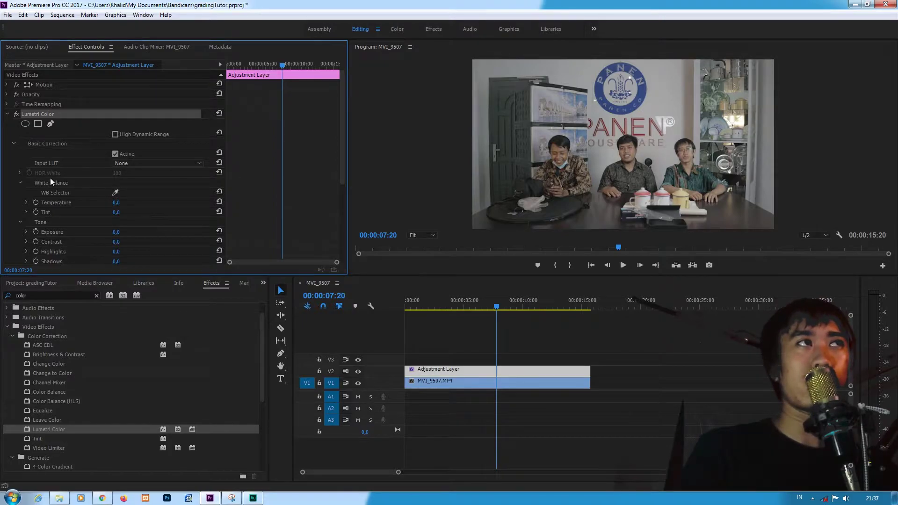
pyautogui.click(49, 143)
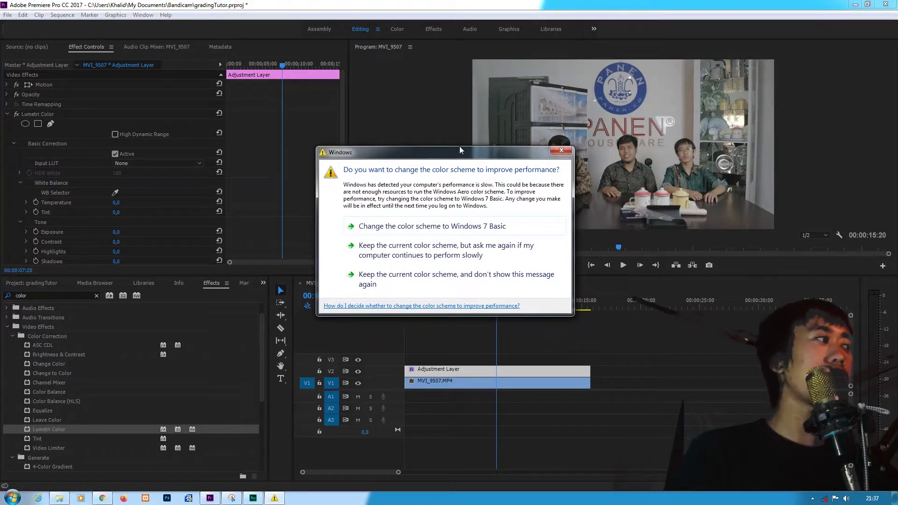
pyautogui.click(561, 150)
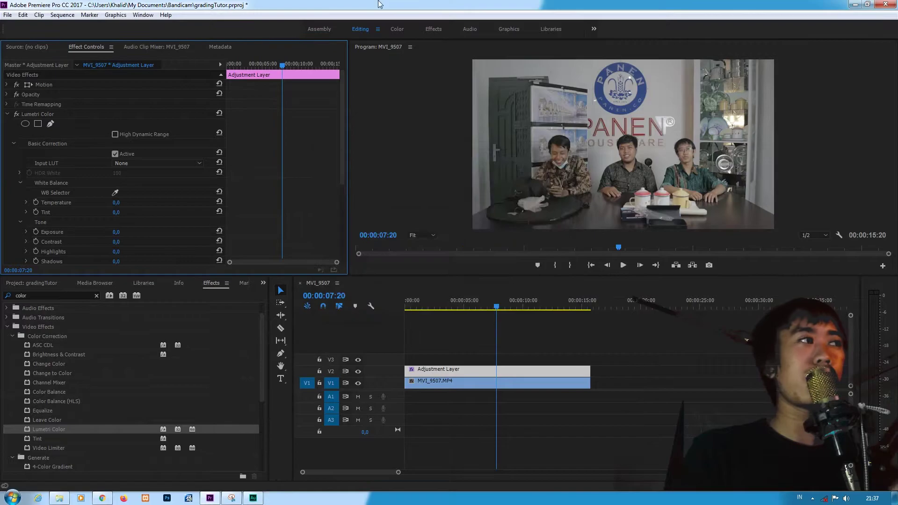
pyautogui.click(155, 193)
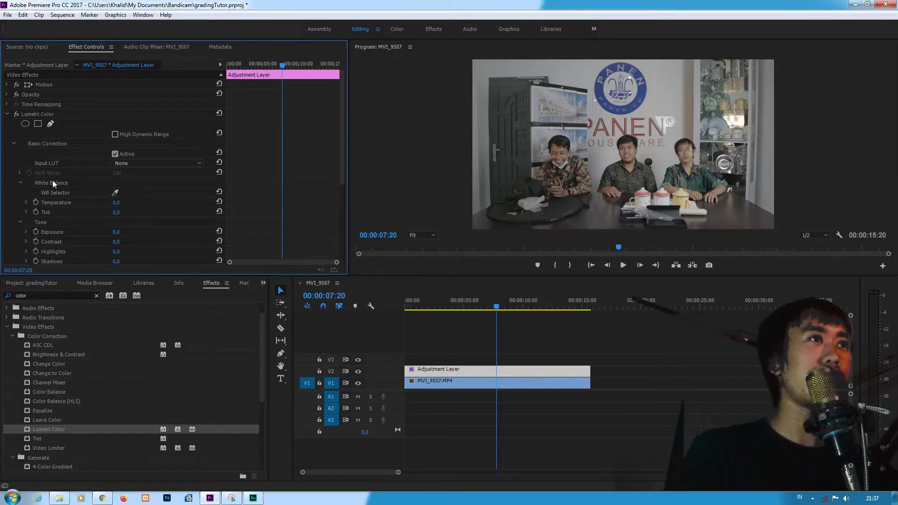
# Step: Try the white balance Temperature at 100 and -100, and settle on -34.0
pyautogui.click(63, 204)
pyautogui.click(25, 203)
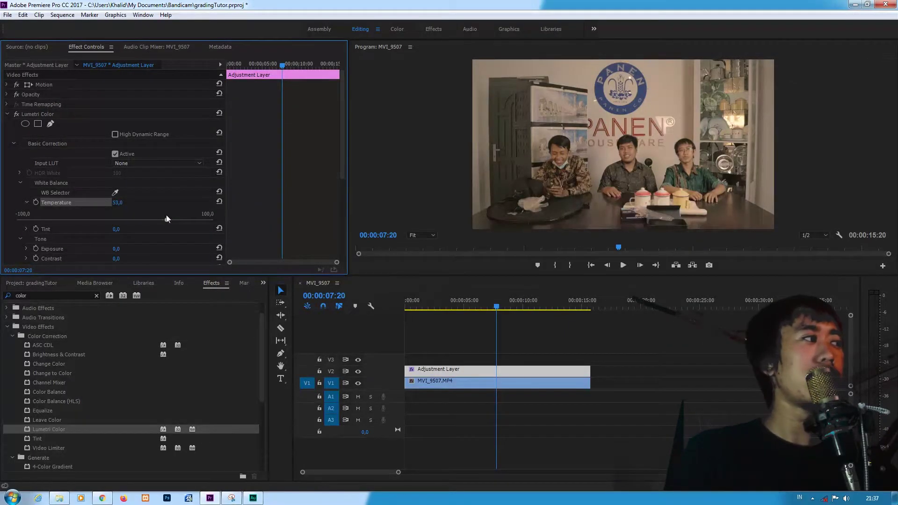
pyautogui.moveTo(186, 216); pyautogui.dragTo(230, 230)
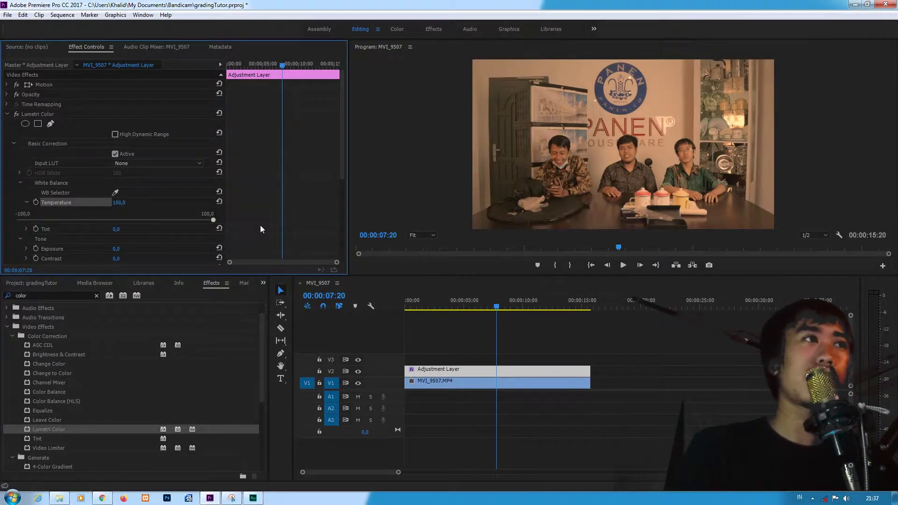
pyautogui.moveTo(213, 220); pyautogui.dragTo(0, 218)
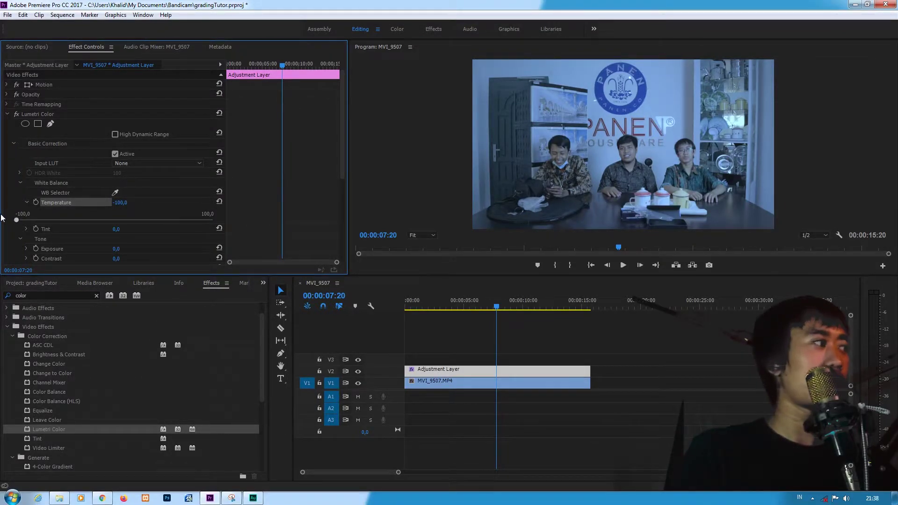
pyautogui.moveTo(16, 220); pyautogui.dragTo(61, 221)
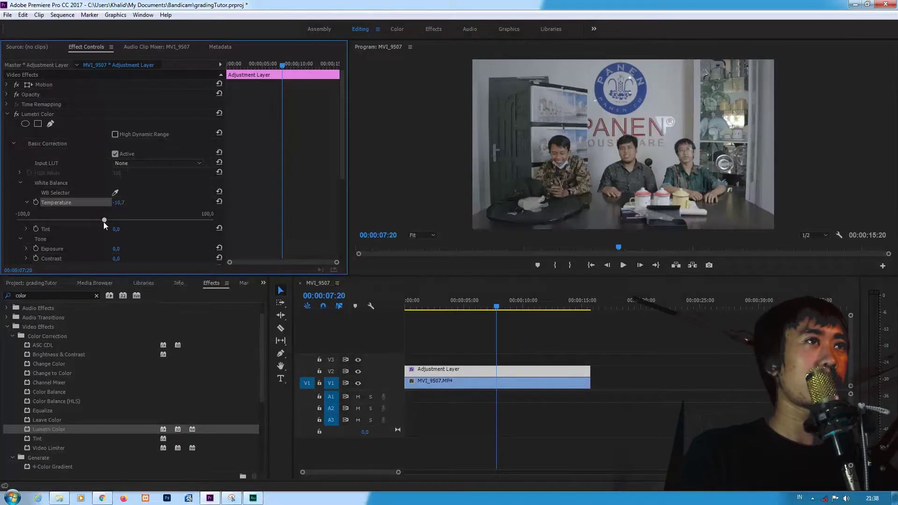
pyautogui.moveTo(77, 223); pyautogui.dragTo(83, 220)
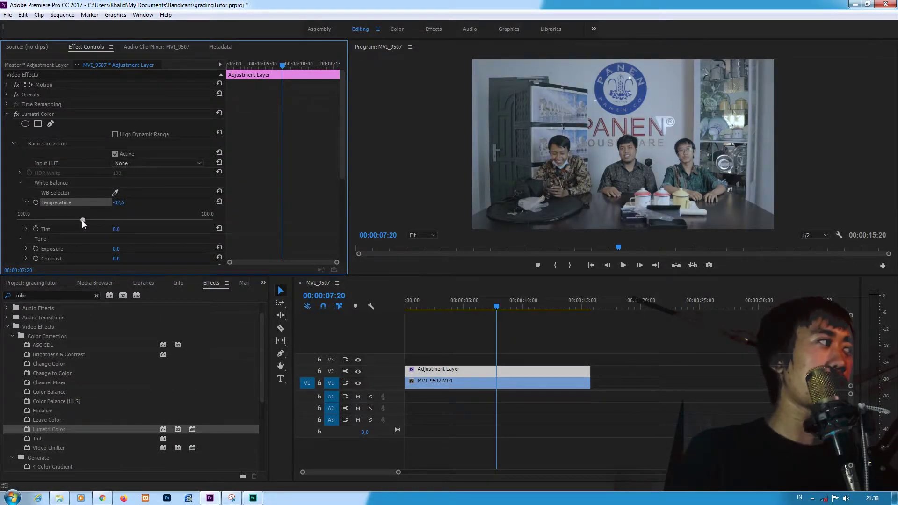
pyautogui.moveTo(83, 220)
pyautogui.mouseDown()
pyautogui.moveTo(97, 220)
pyautogui.moveTo(80, 221)
pyautogui.mouseUp()
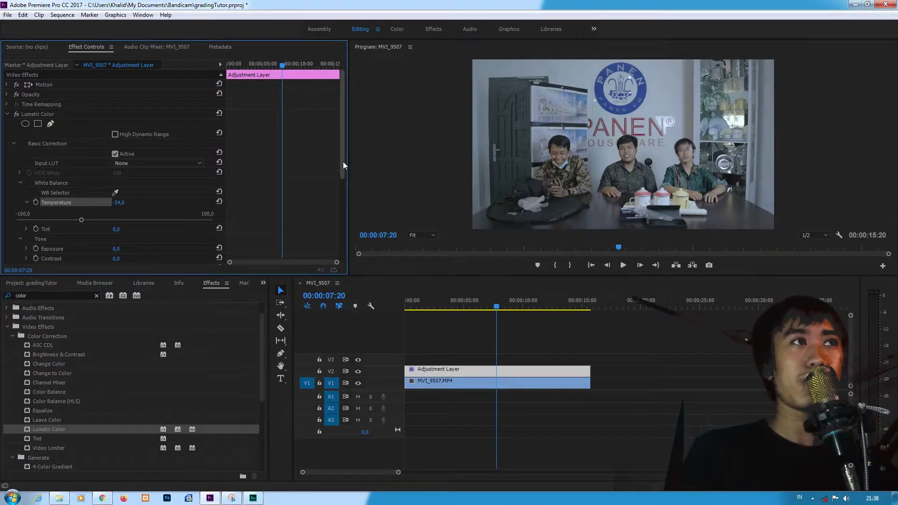
# Step: Set the white balance Tint in Basic Correction to 10.7
pyautogui.moveTo(343, 162); pyautogui.dragTo(215, 204)
pyautogui.click(26, 137)
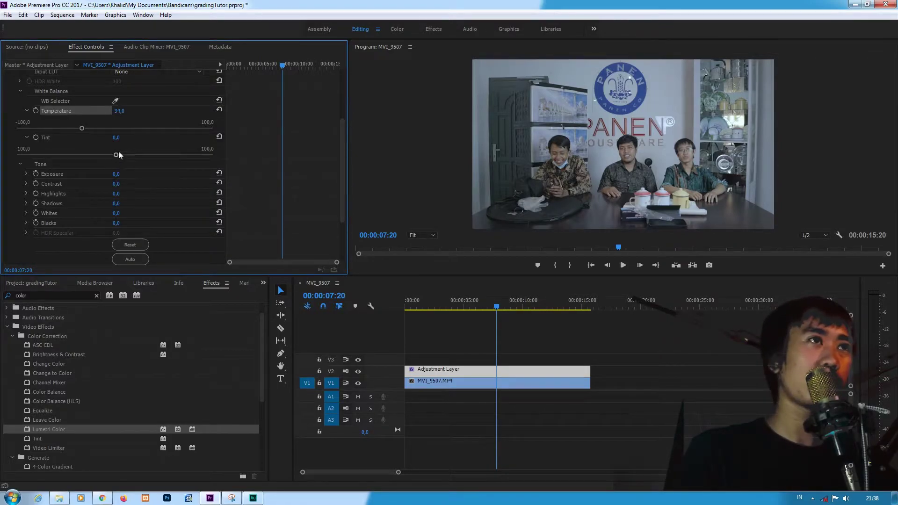
pyautogui.moveTo(115, 156)
pyautogui.mouseDown()
pyautogui.moveTo(234, 150)
pyautogui.moveTo(18, 153)
pyautogui.moveTo(121, 157)
pyautogui.mouseUp()
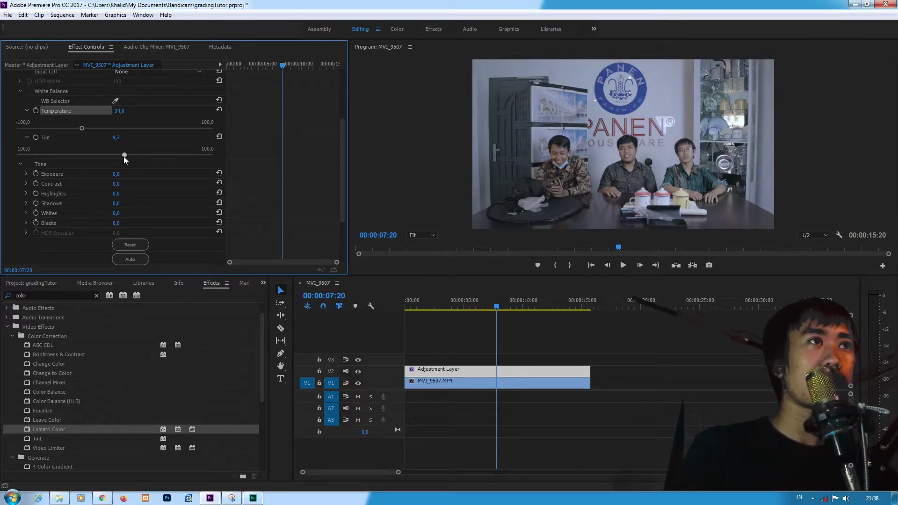
pyautogui.moveTo(130, 155); pyautogui.dragTo(124, 155)
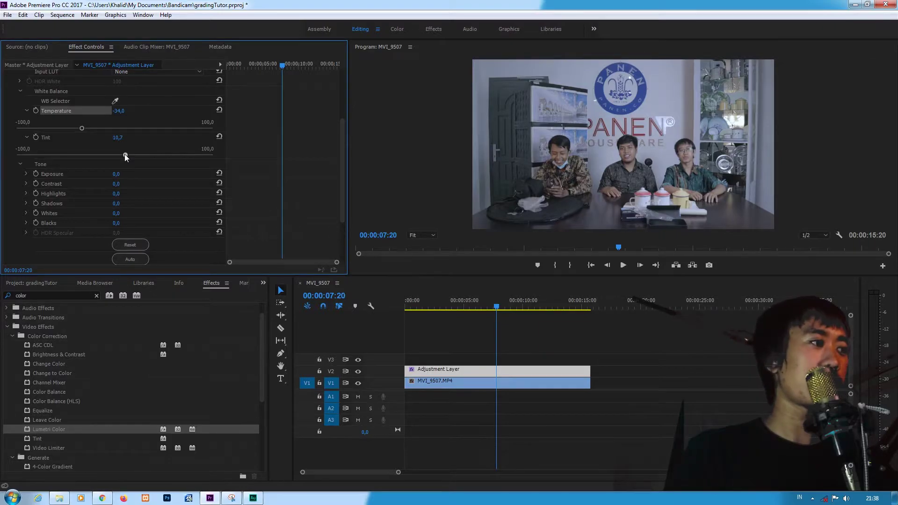
# Step: Set the white balance Tint to 15.9 and compare the footage with the adjustment layer's track output off and on
pyautogui.moveTo(119, 155); pyautogui.dragTo(131, 152)
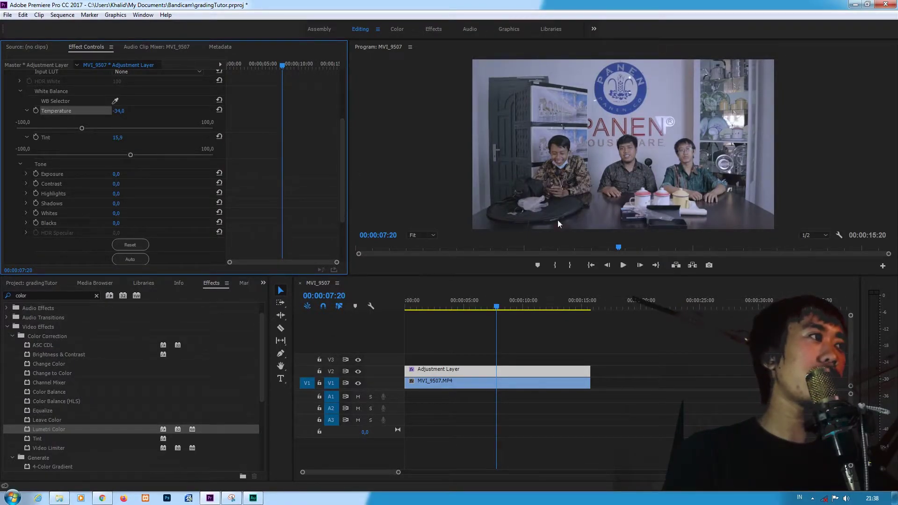
pyautogui.click(358, 371)
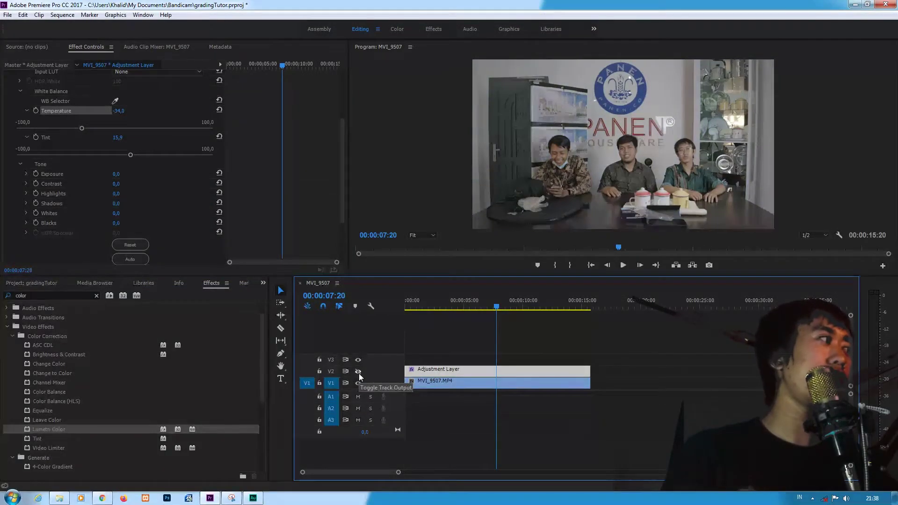
pyautogui.click(358, 372)
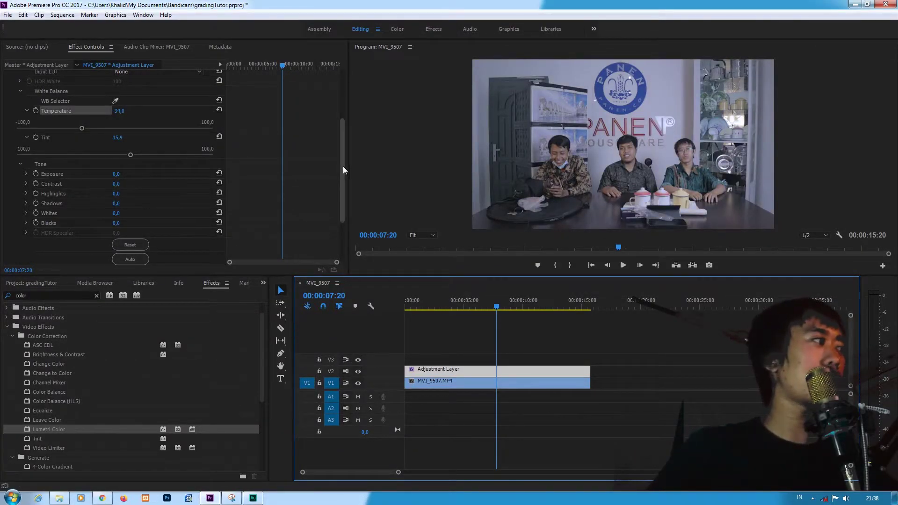
# Step: Collapse White Balance and set the Tone values in Basic Correction to Exposure 0.8, Contrast 11.2 and Highlights 15.9
pyautogui.moveTo(343, 167); pyautogui.dragTo(342, 139)
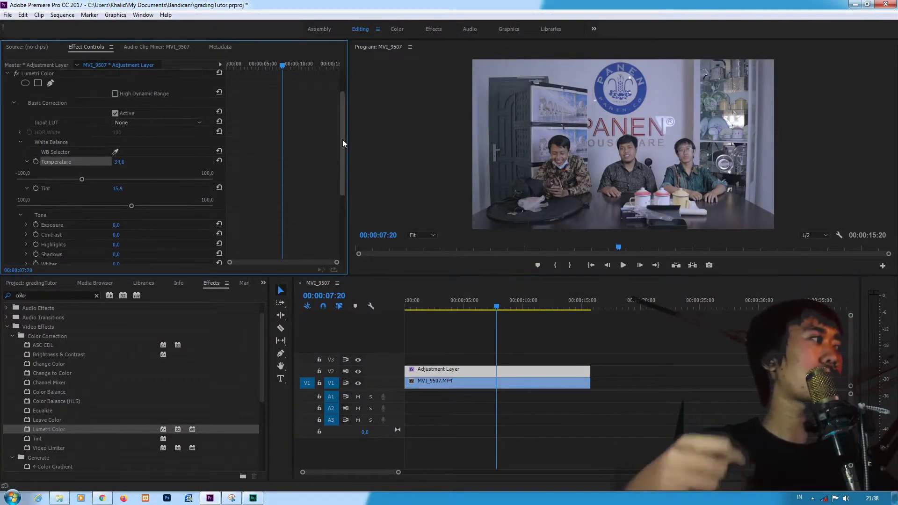
pyautogui.click(24, 142)
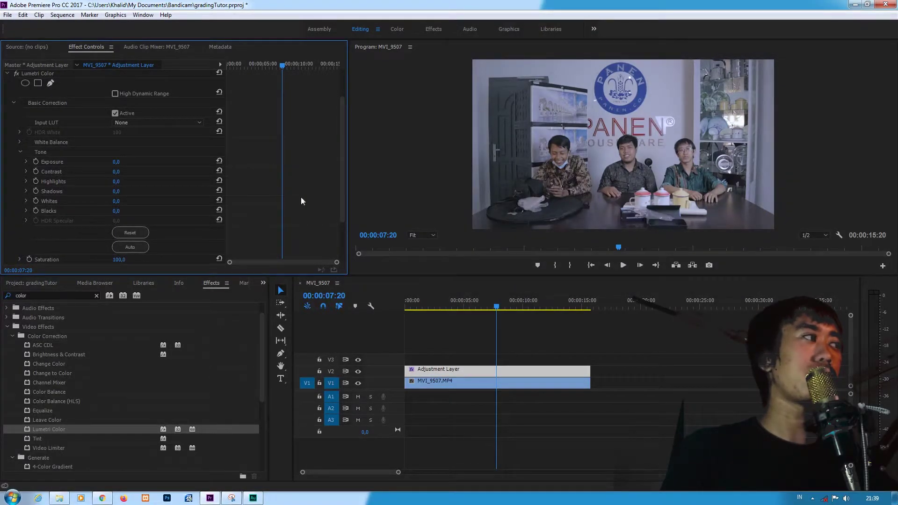
pyautogui.click(26, 162)
pyautogui.moveTo(112, 181); pyautogui.dragTo(130, 236)
pyautogui.click(26, 191)
pyautogui.click(25, 218)
pyautogui.moveTo(343, 231); pyautogui.dragTo(341, 260)
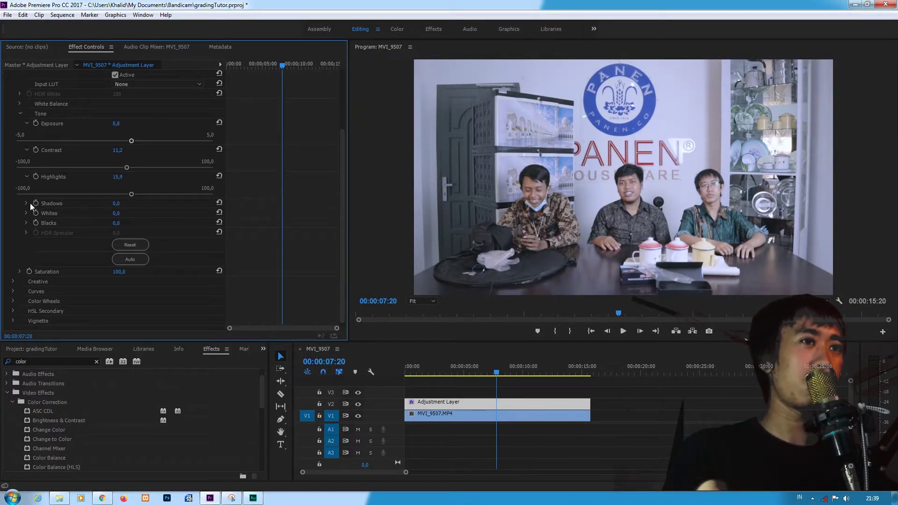
# Step: Try Tone Shadows at -24.9 and settle on -15.0
pyautogui.click(27, 204)
pyautogui.moveTo(115, 221); pyautogui.dragTo(94, 223)
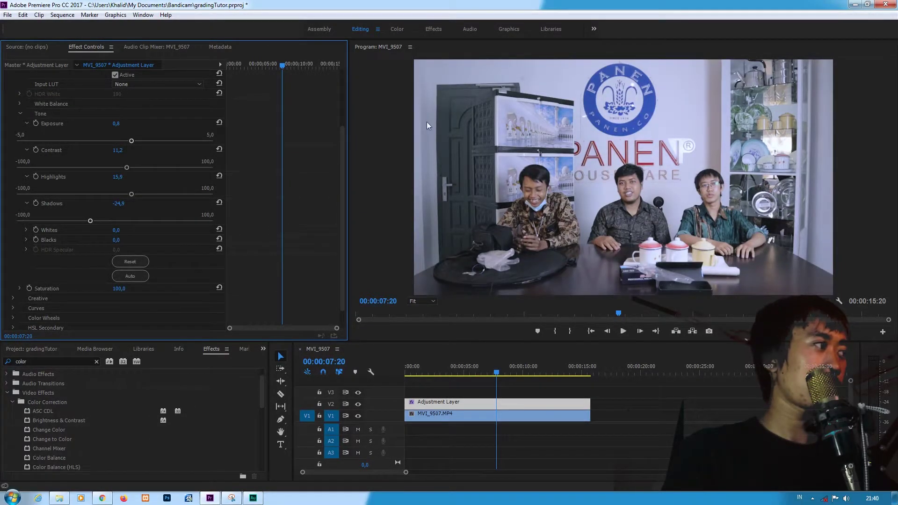
pyautogui.moveTo(91, 221)
pyautogui.mouseDown()
pyautogui.moveTo(81, 224)
pyautogui.moveTo(100, 220)
pyautogui.mouseUp()
pyautogui.scroll(3, 344, 199)
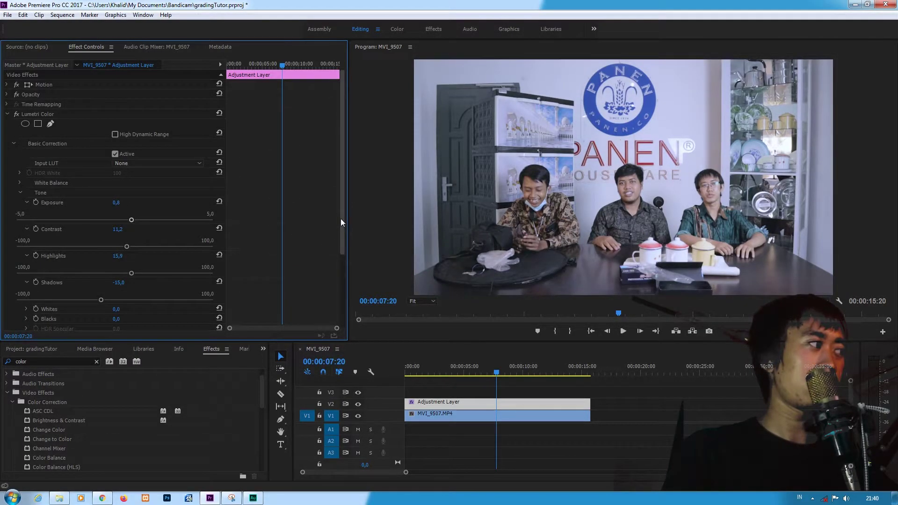
# Step: Set the Tone Whites to 21.1 and Blacks to -13.1 in Basic Correction
pyautogui.scroll(-4, 340, 218)
pyautogui.click(27, 208)
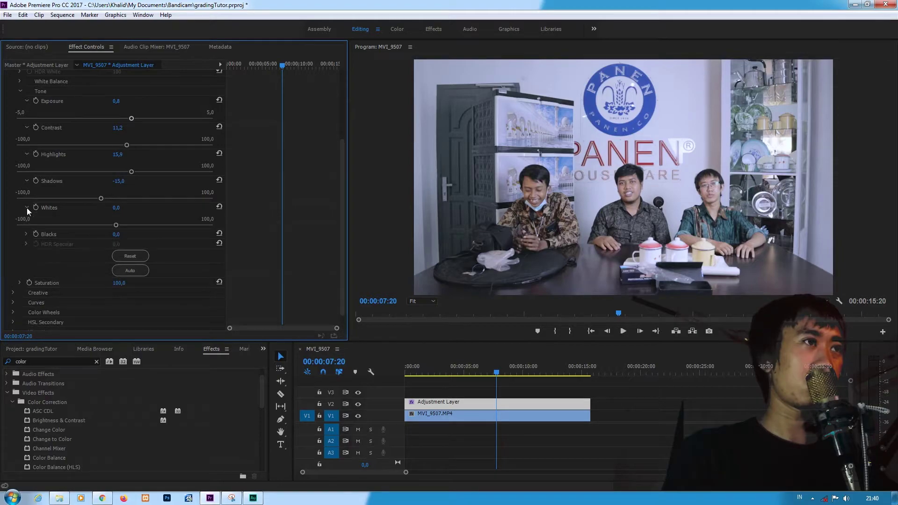
pyautogui.moveTo(116, 226); pyautogui.dragTo(134, 223)
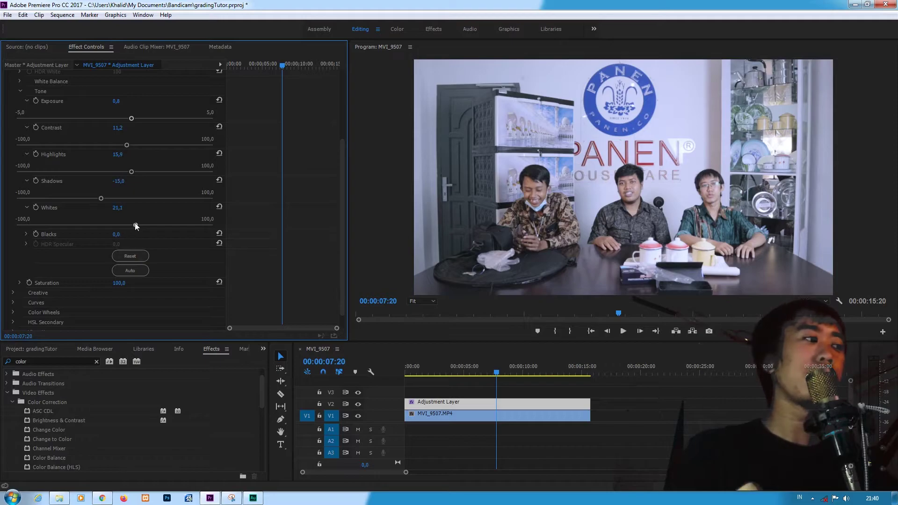
pyautogui.click(25, 235)
pyautogui.moveTo(115, 252); pyautogui.dragTo(102, 252)
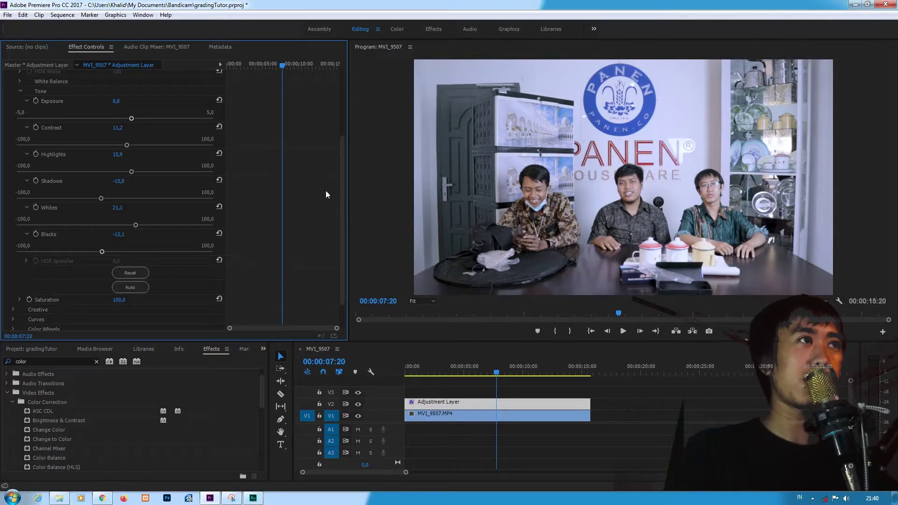
# Step: Compare the footage before and after the tone correction by switching the adjustment layer's track output off and on twice
pyautogui.moveTo(341, 204); pyautogui.dragTo(362, 139)
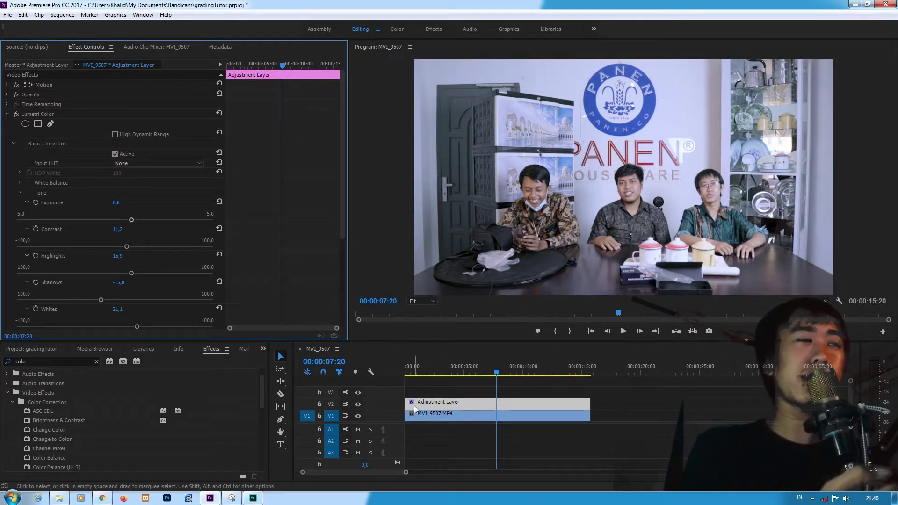
pyautogui.click(358, 405)
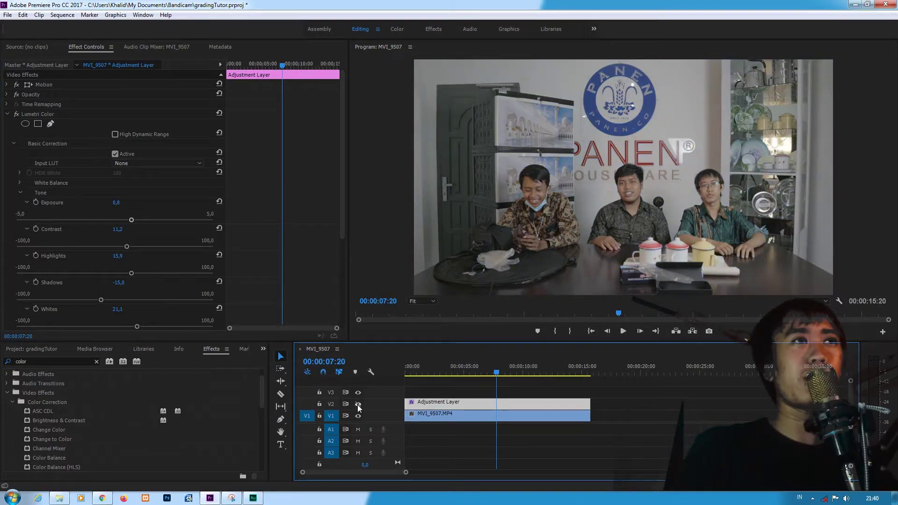
pyautogui.click(358, 405)
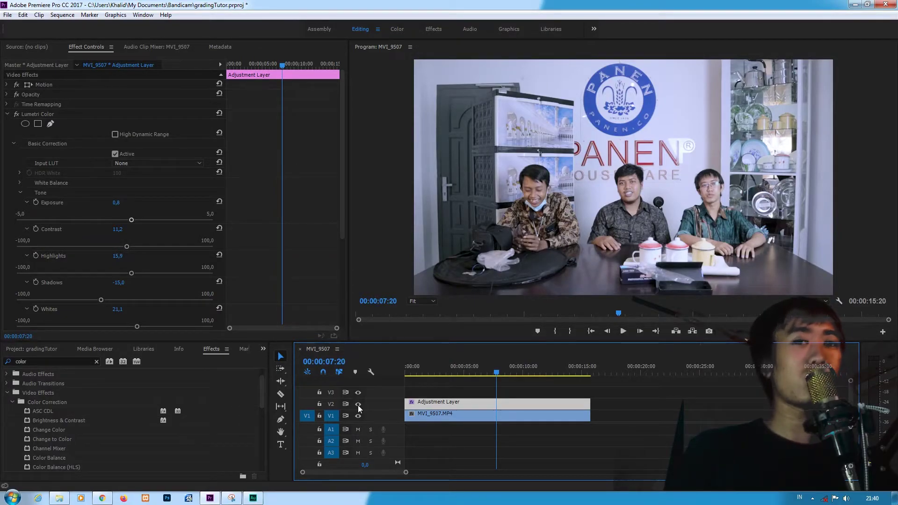
pyautogui.click(359, 405)
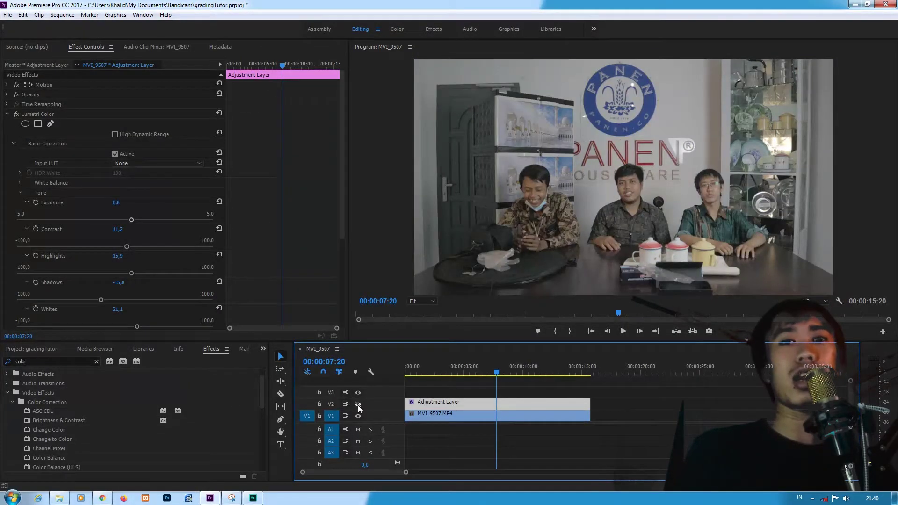
pyautogui.click(358, 405)
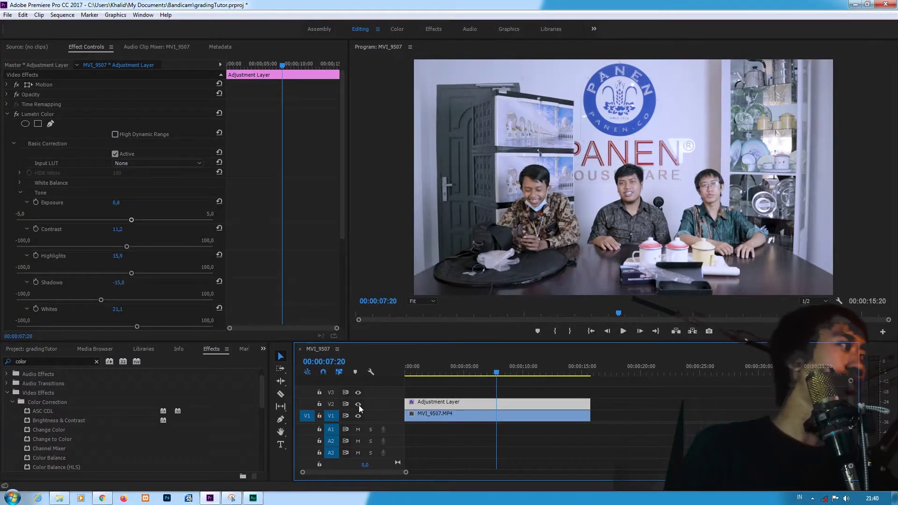
# Step: Collapse Basic Correction and shift Creative's Shadow Tint slightly towards blue, with a very small shift of the Highlight Tint
pyautogui.moveTo(344, 199); pyautogui.dragTo(338, 276)
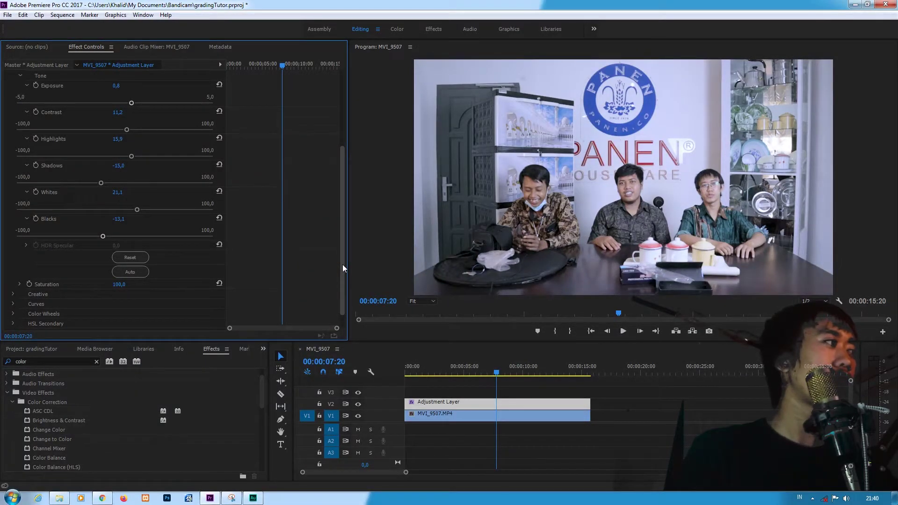
pyautogui.moveTo(342, 265); pyautogui.dragTo(344, 181)
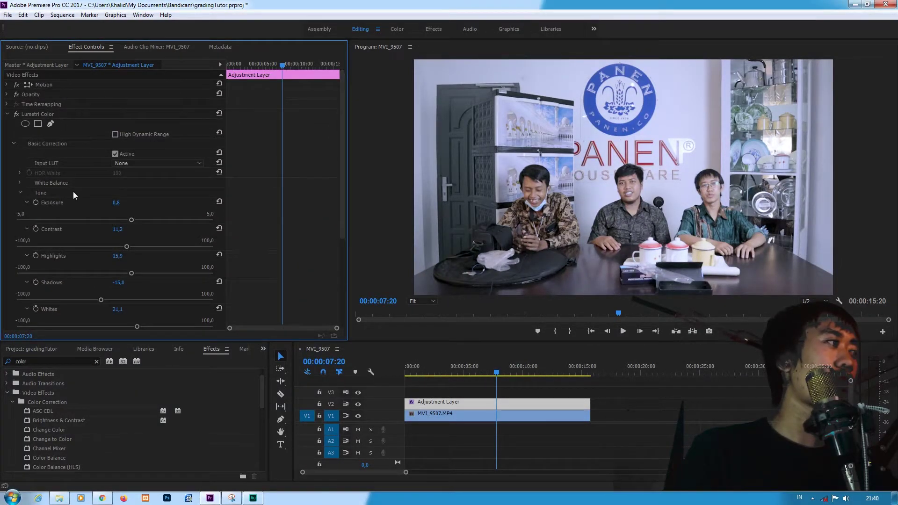
pyautogui.click(13, 144)
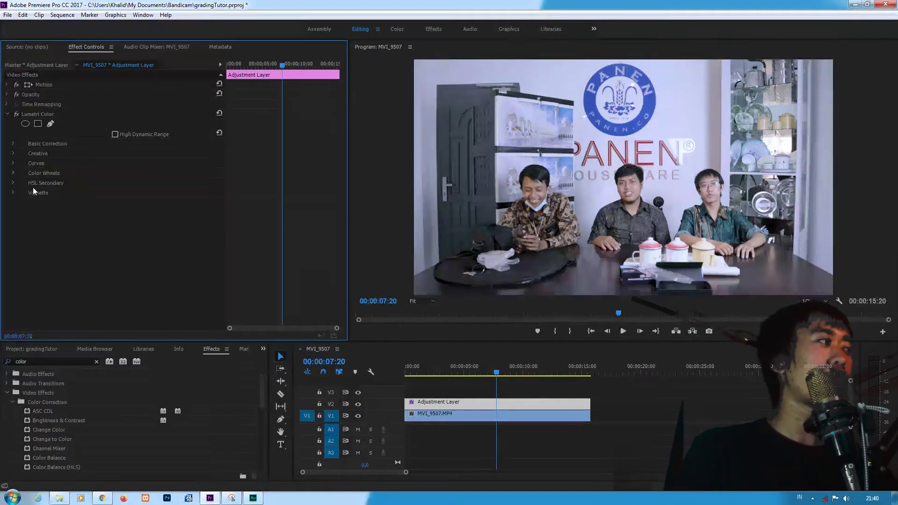
pyautogui.click(14, 153)
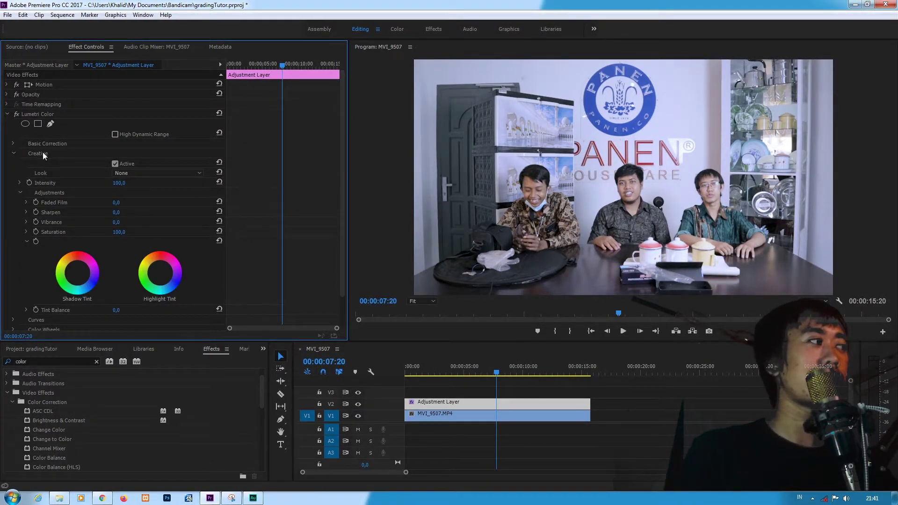
pyautogui.moveTo(338, 168); pyautogui.dragTo(339, 229)
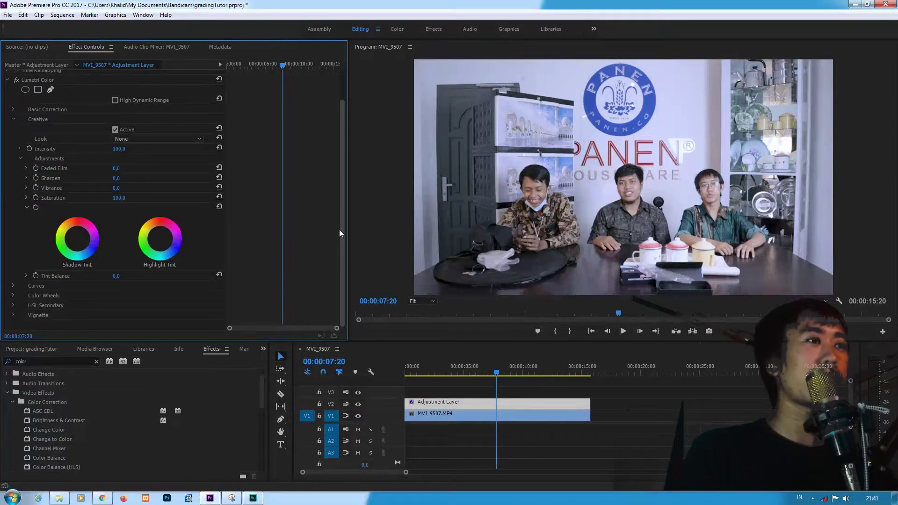
pyautogui.click(78, 242)
pyautogui.moveTo(78, 238)
pyautogui.mouseDown()
pyautogui.moveTo(86, 234)
pyautogui.moveTo(82, 240)
pyautogui.mouseUp()
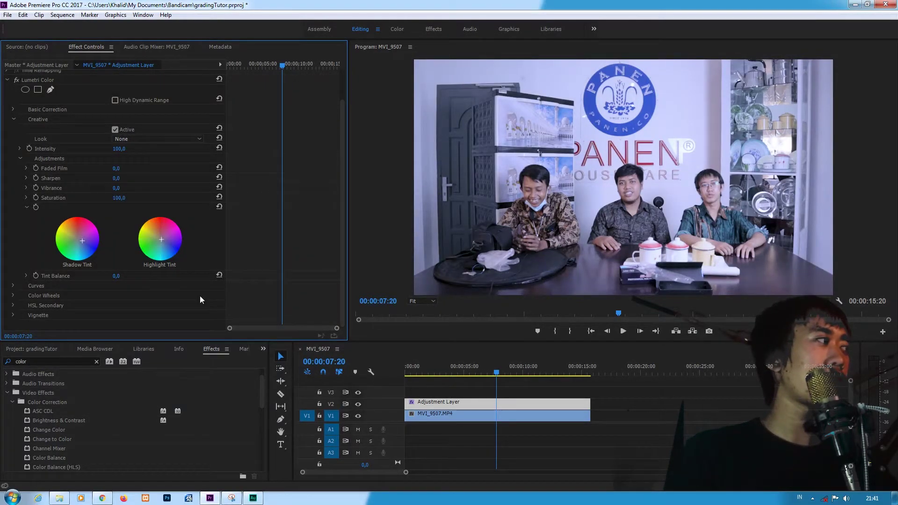
pyautogui.moveTo(343, 179); pyautogui.dragTo(339, 156)
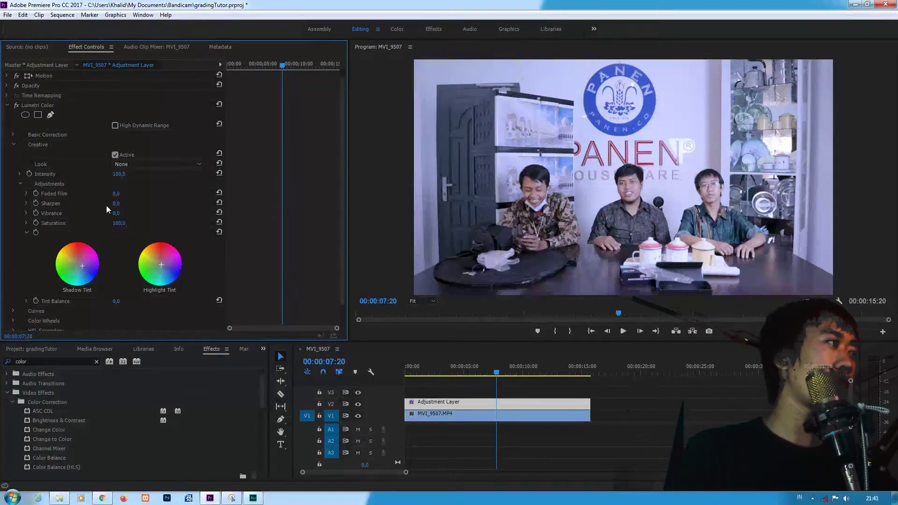
pyautogui.click(15, 143)
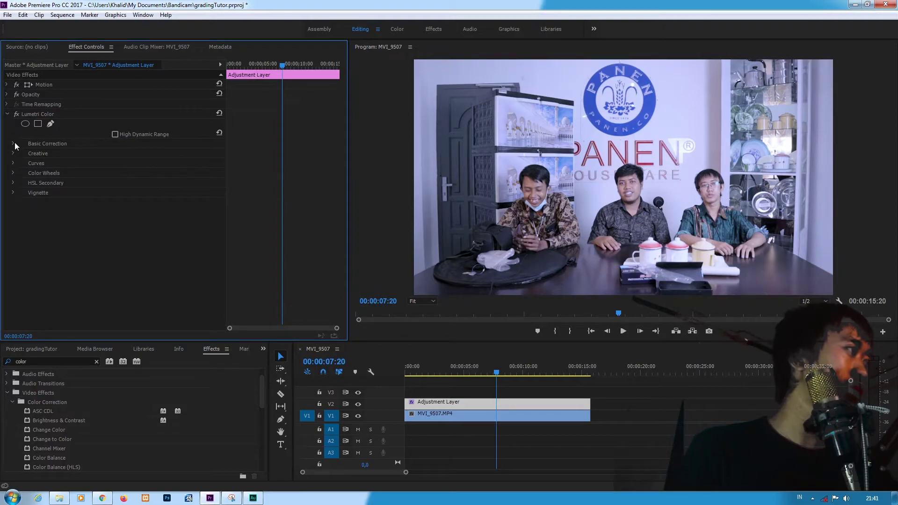
# Step: Boost the saturation around blue in the Hue Saturation Curves and briefly play the clip to preview the grade
pyautogui.click(15, 162)
pyautogui.moveTo(343, 172); pyautogui.dragTo(341, 203)
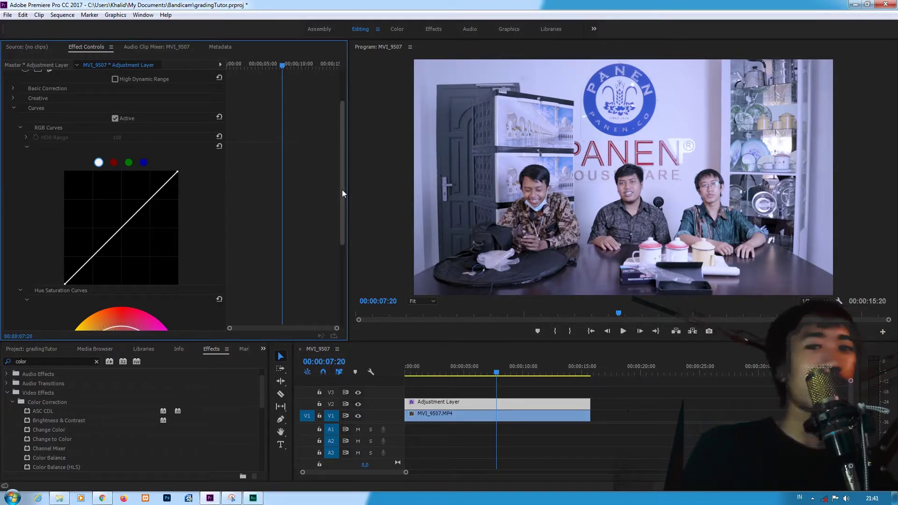
pyautogui.moveTo(342, 189); pyautogui.dragTo(339, 293)
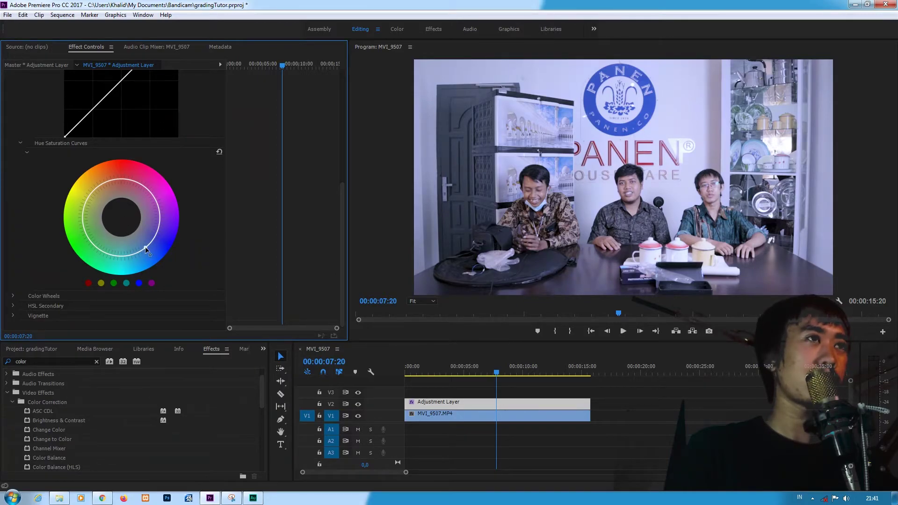
pyautogui.moveTo(147, 245); pyautogui.dragTo(154, 248)
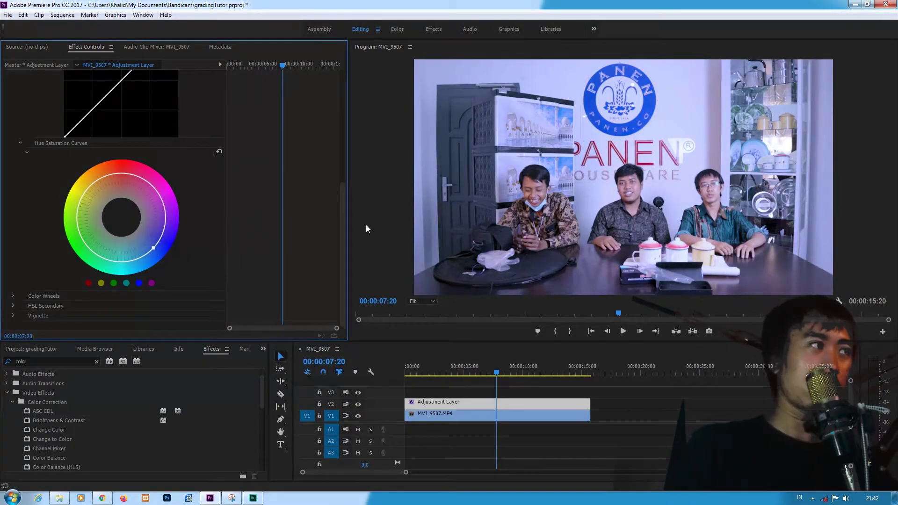
pyautogui.press('space')
pyautogui.press('space')
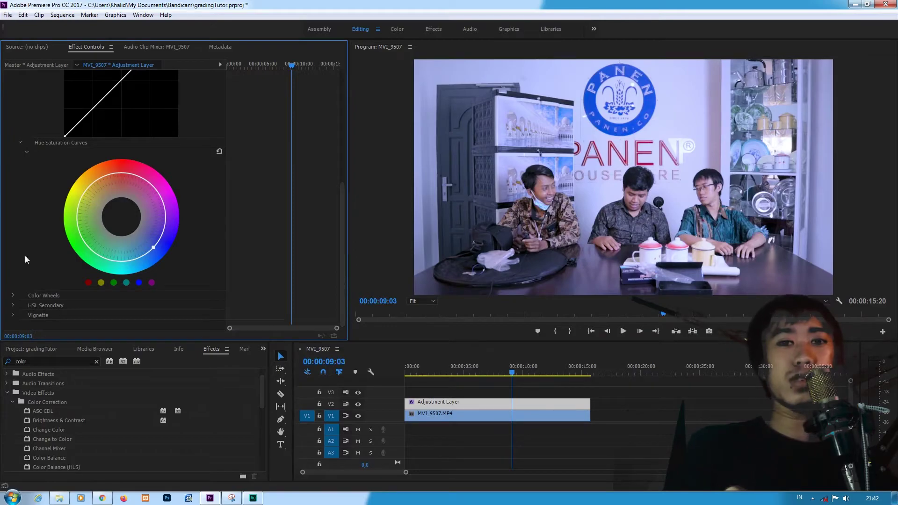
pyautogui.click(21, 142)
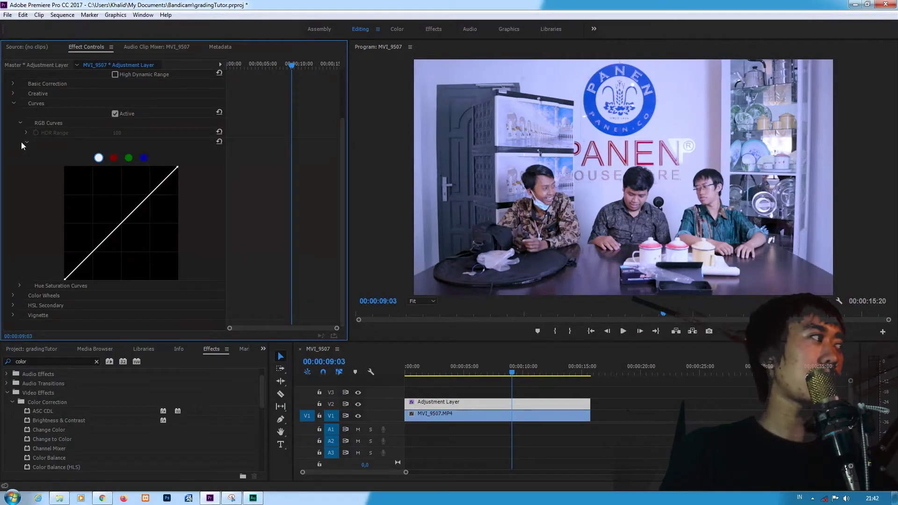
pyautogui.click(13, 104)
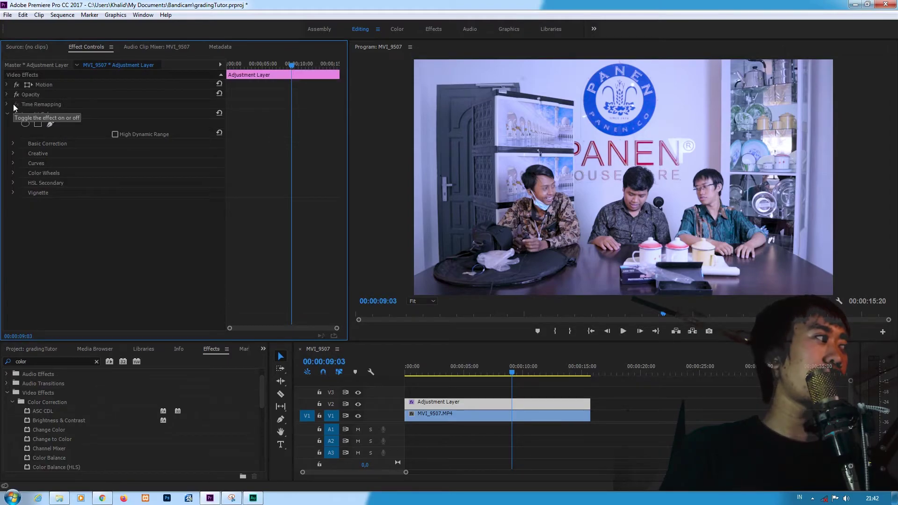
# Step: Expand the Vignette, HSL Secondary and Color Wheels sections and slightly lower the Highlights wheel's luminance slider
pyautogui.click(14, 194)
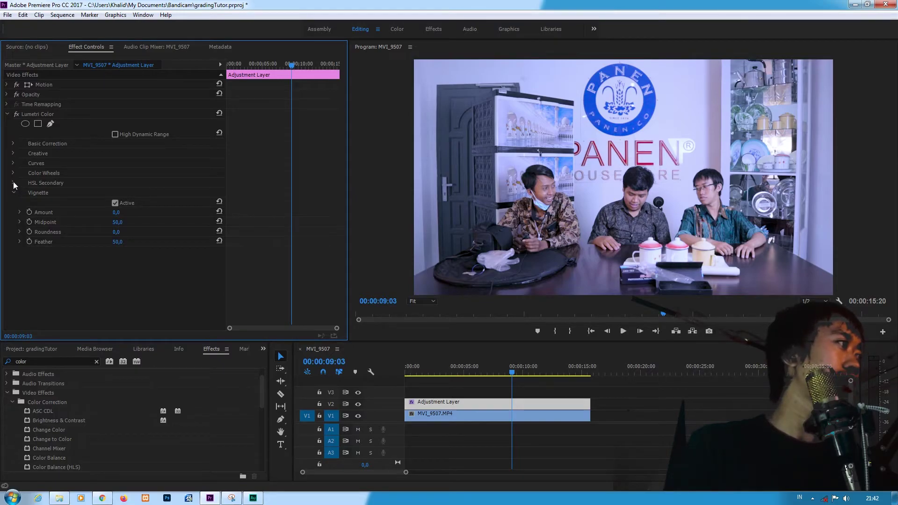
pyautogui.click(13, 183)
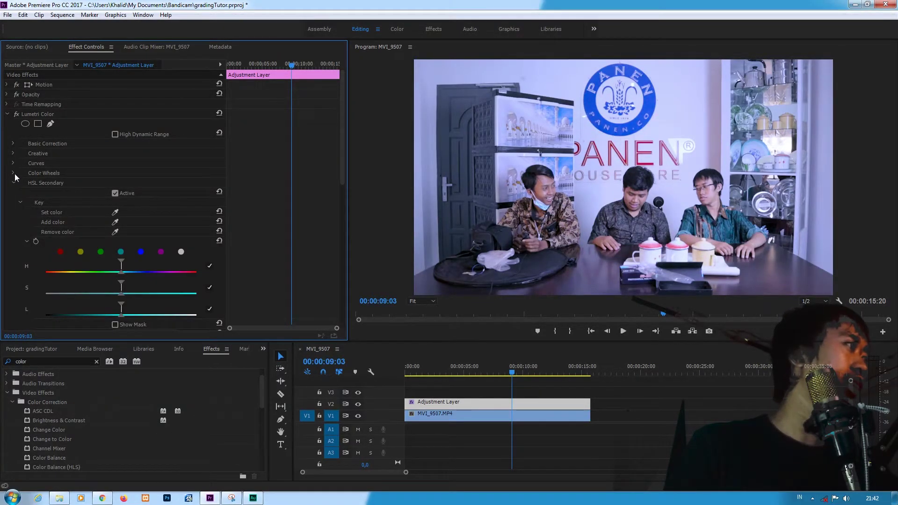
pyautogui.click(14, 173)
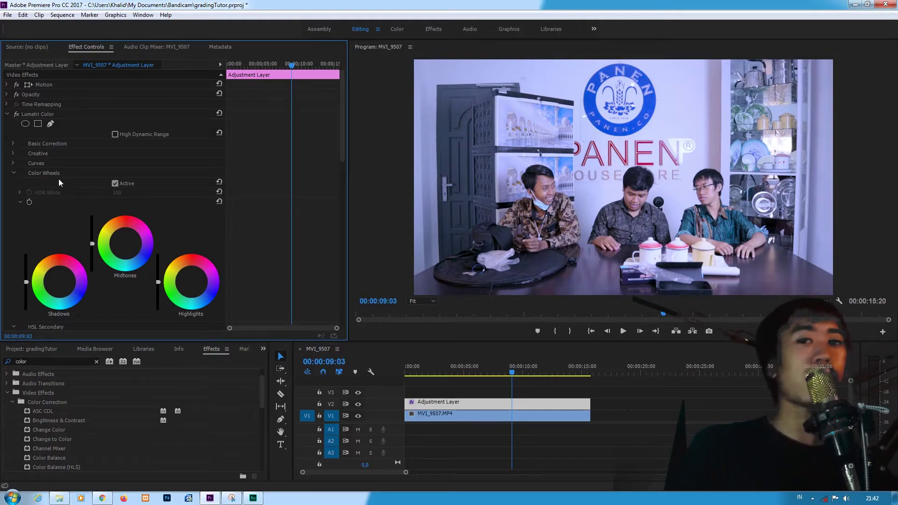
pyautogui.moveTo(342, 154); pyautogui.dragTo(341, 187)
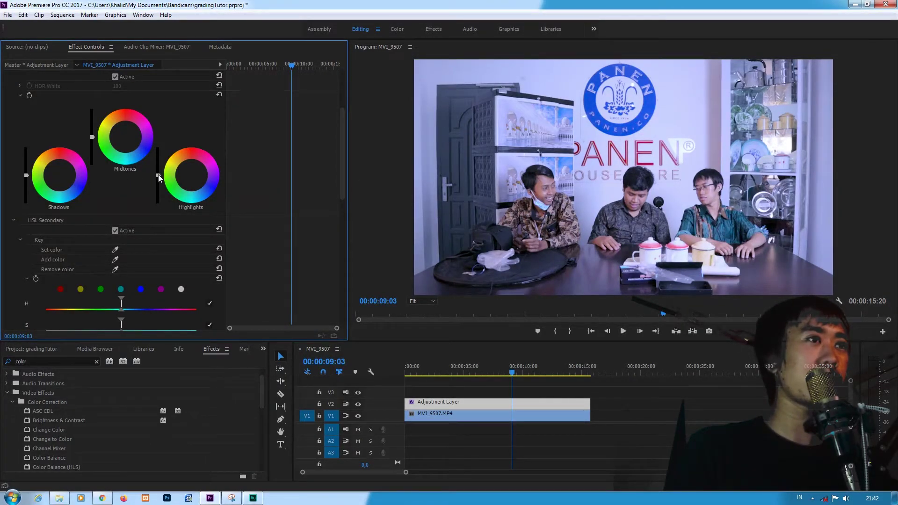
pyautogui.moveTo(158, 174); pyautogui.dragTo(158, 182)
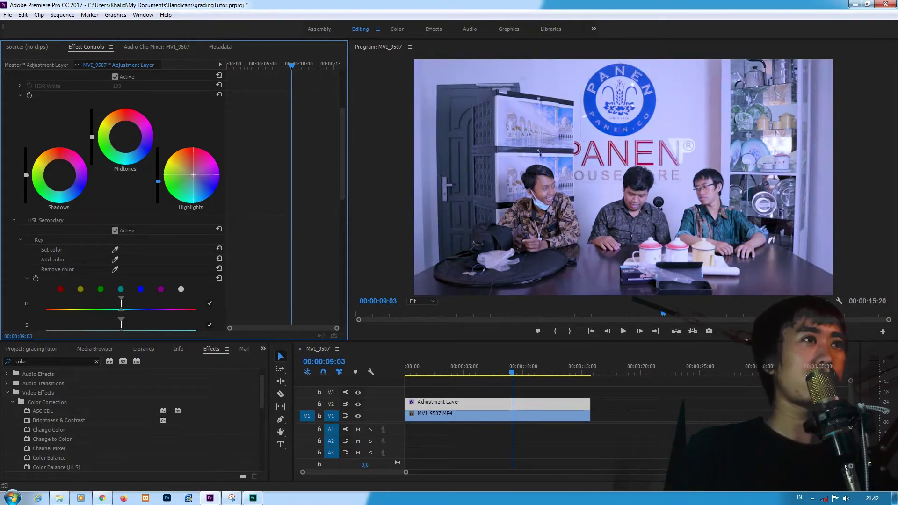
# Step: Slightly raise the luminance slider of the Midtones color wheel
pyautogui.moveTo(92, 137); pyautogui.dragTo(92, 133)
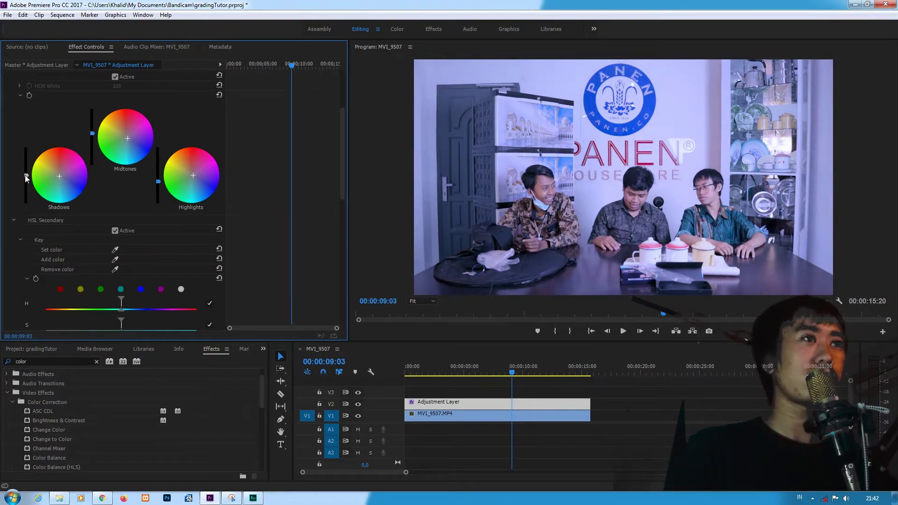
# Step: Split the adjustment layer and the MVI_9507.MP4 clip at 00:00:06:02 and delete the parts after the cut
pyautogui.moveTo(411, 374); pyautogui.dragTo(476, 373)
pyautogui.hotkey('ctrl', 'a')
pyautogui.hotkey('ctrl', 'k')
pyautogui.moveTo(521, 436); pyautogui.dragTo(524, 389)
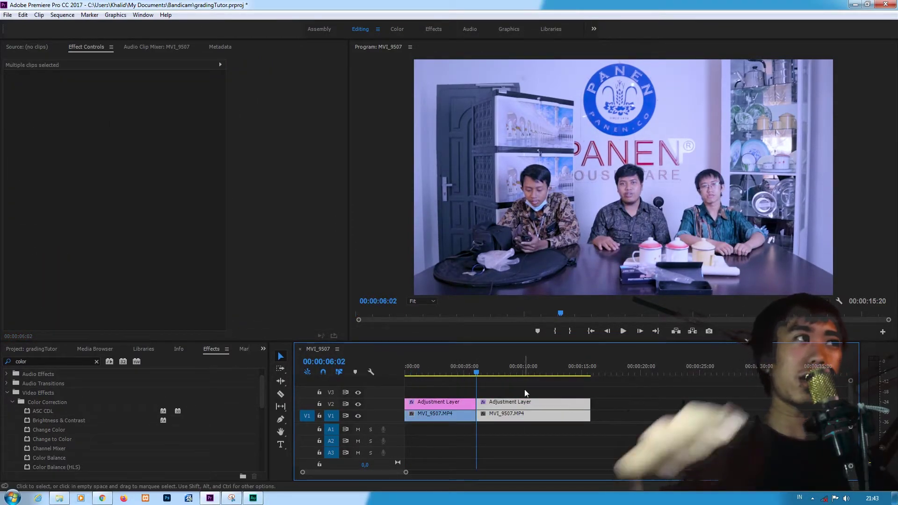
pyautogui.press('Delete')
# Step: Place a copy of the trimmed MVI_9507.MP4 clip directly after it on V1 and move the adjustment layer to V3 above the copy
pyautogui.click(453, 416)
pyautogui.moveTo(453, 415); pyautogui.dragTo(542, 429)
pyautogui.moveTo(463, 405); pyautogui.dragTo(515, 376)
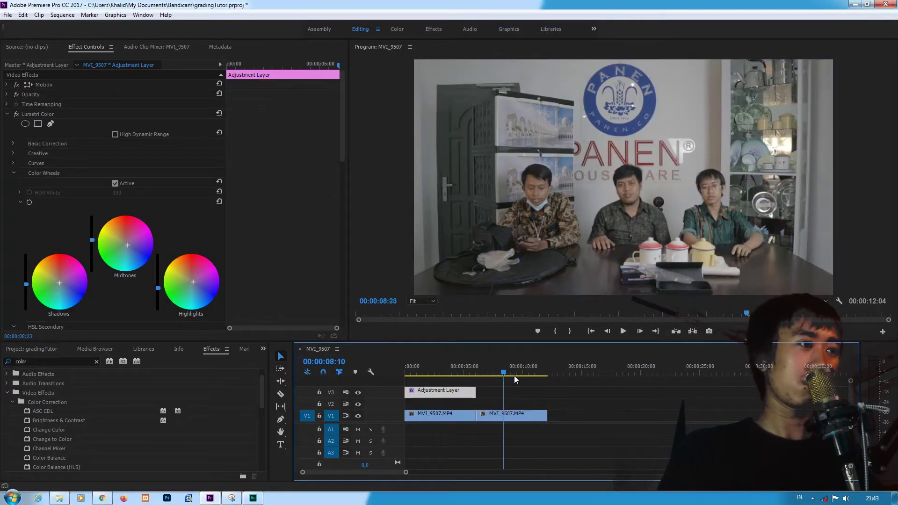
pyautogui.moveTo(462, 395); pyautogui.dragTo(517, 385)
# Step: Play the sequence from the start to compare the ungraded and graded clips, then return the playhead to 00:00:06:10
pyautogui.press('Home')
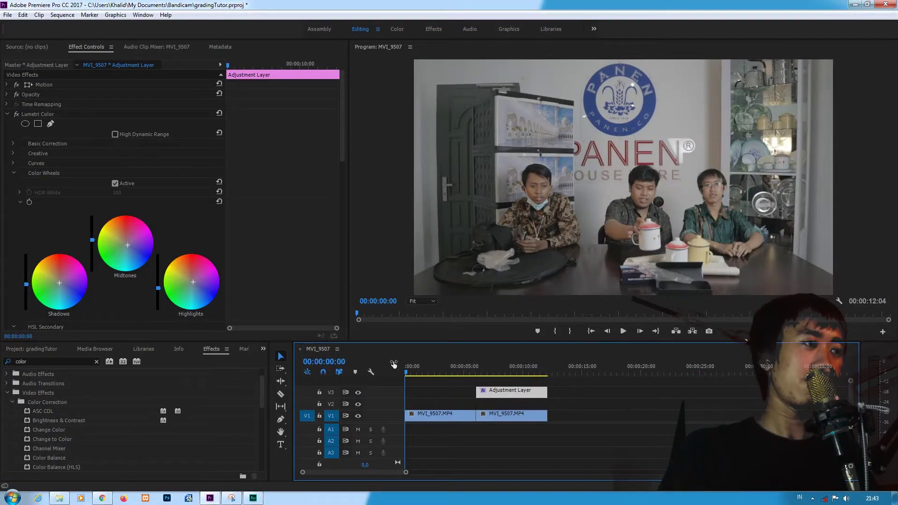
pyautogui.press('space')
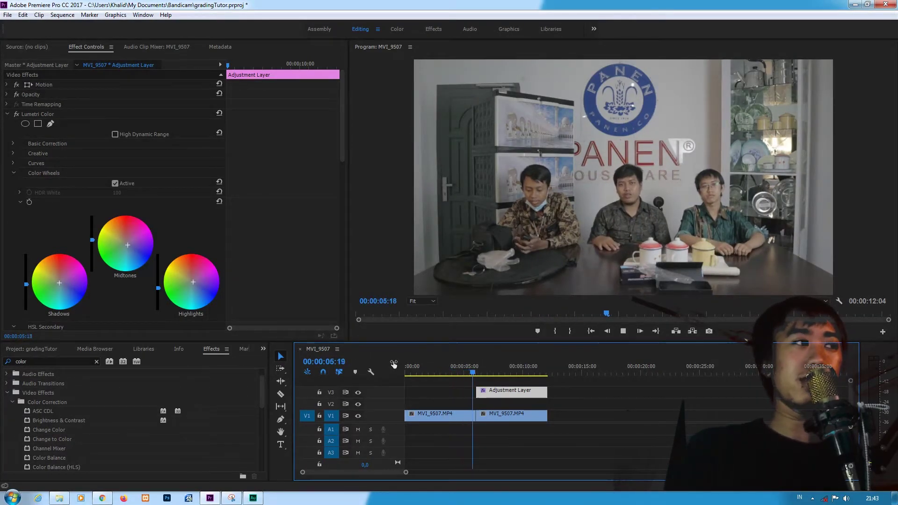
pyautogui.press('space')
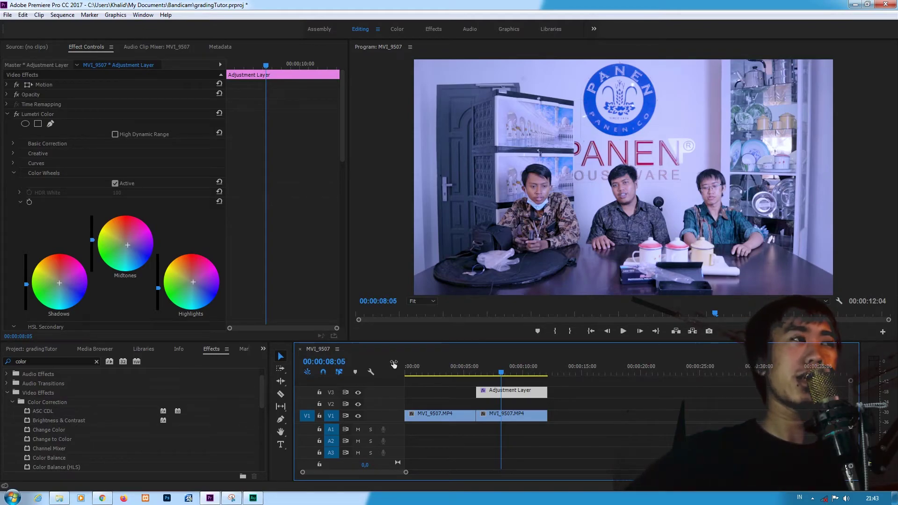
pyautogui.press('space')
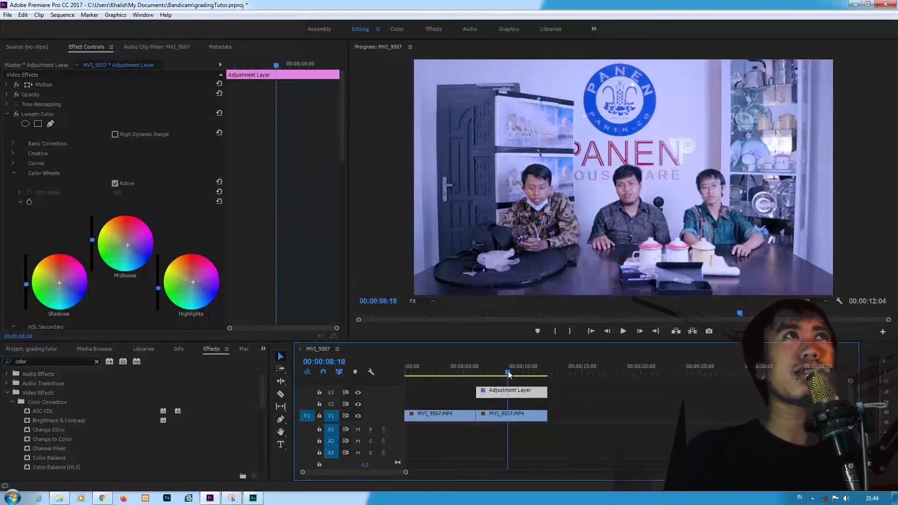
pyautogui.click(480, 373)
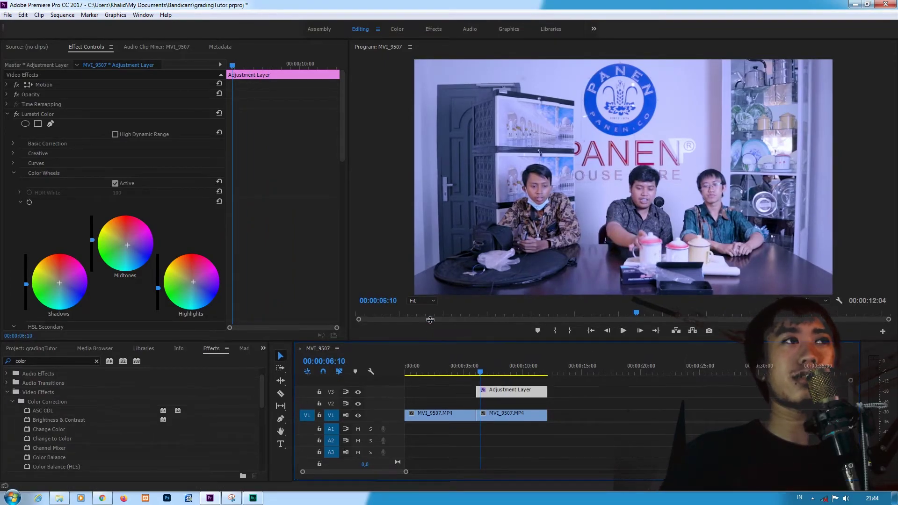
# Step: Enlarge the timeline area and review the Color Wheels and HSL Secondary settings of the adjustment layer's Lumetri Color effect
pyautogui.moveTo(427, 343); pyautogui.dragTo(427, 304)
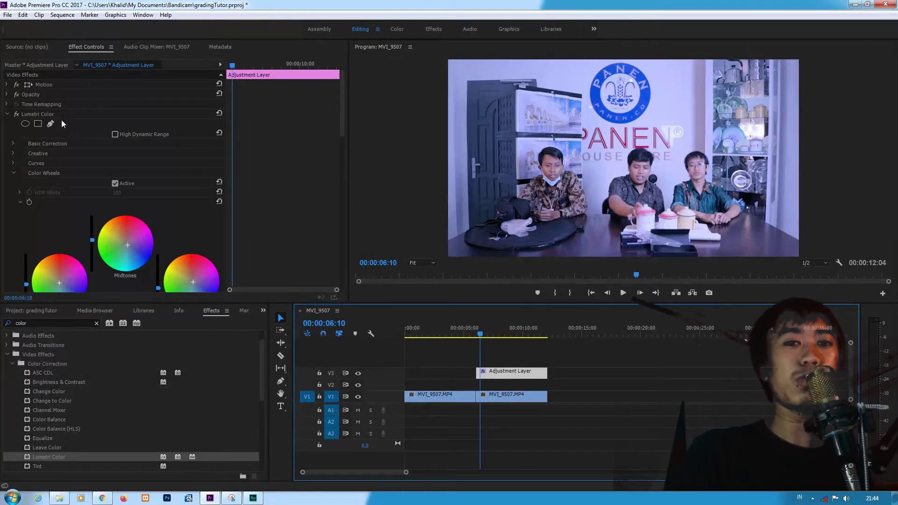
pyautogui.click(8, 115)
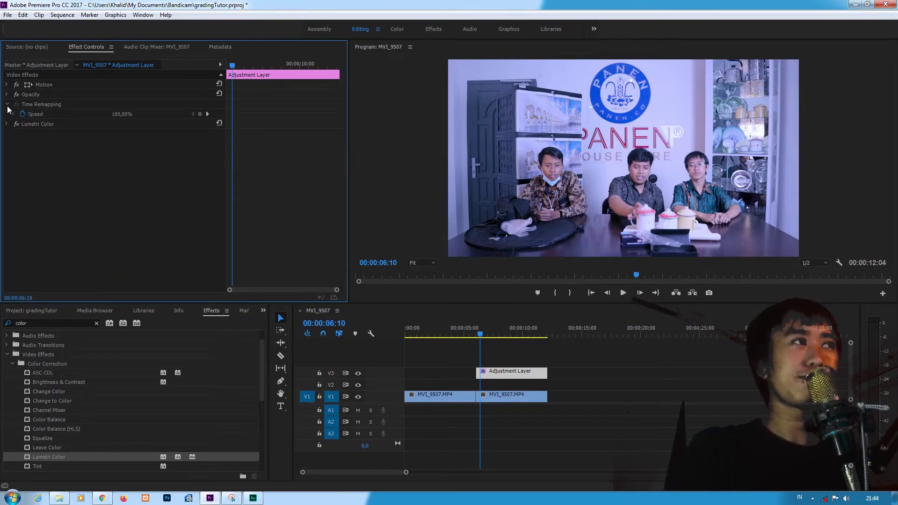
pyautogui.click(7, 114)
pyautogui.moveTo(341, 130); pyautogui.dragTo(346, 187)
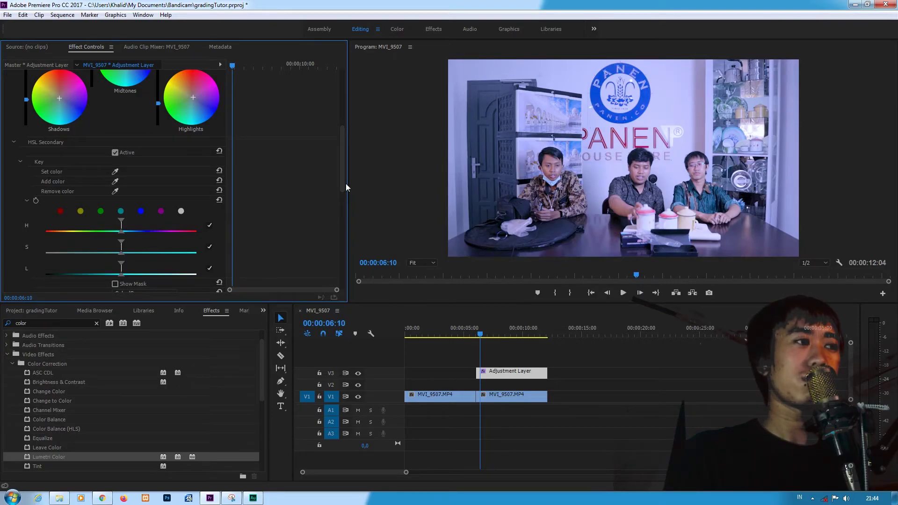
pyautogui.moveTo(346, 188); pyautogui.dragTo(346, 172)
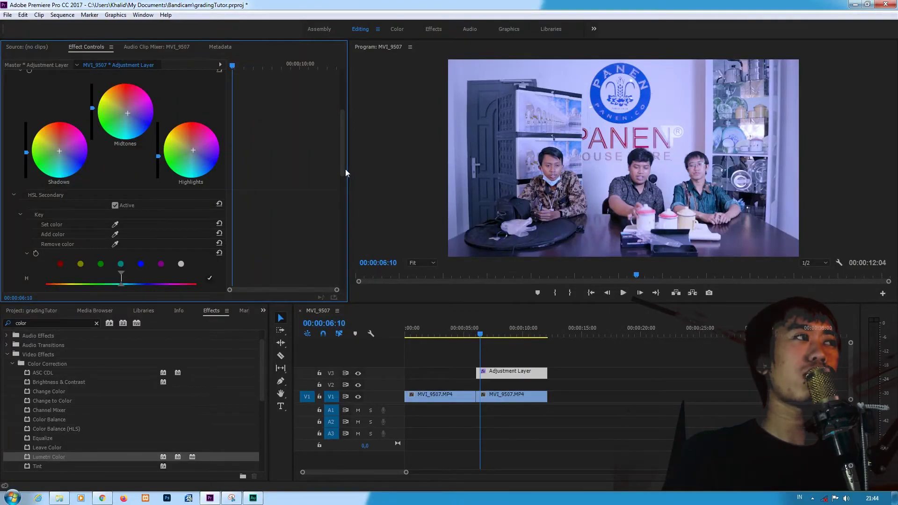